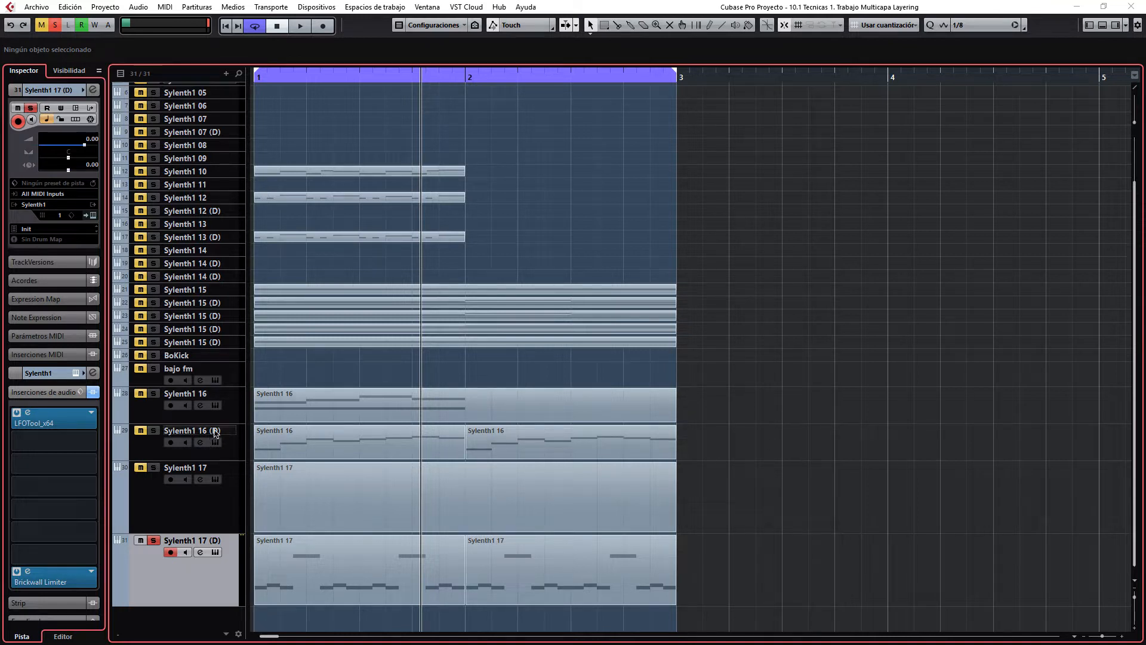
Step: Shrink the enlarged track rows to the minimum height, then unsolo and mute the Sylenth1 17 (D) track
{"action": "left_click_drag", "start_coordinate": [225, 423], "coordinate": [224, 405]}
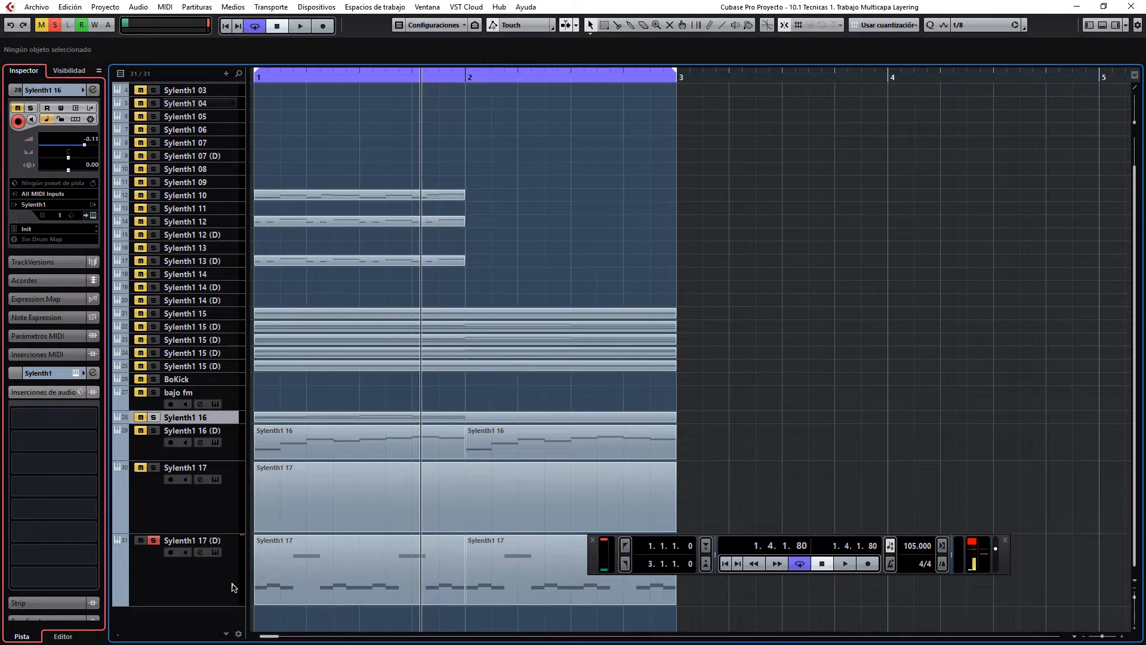
{"action": "key", "text": "z"}
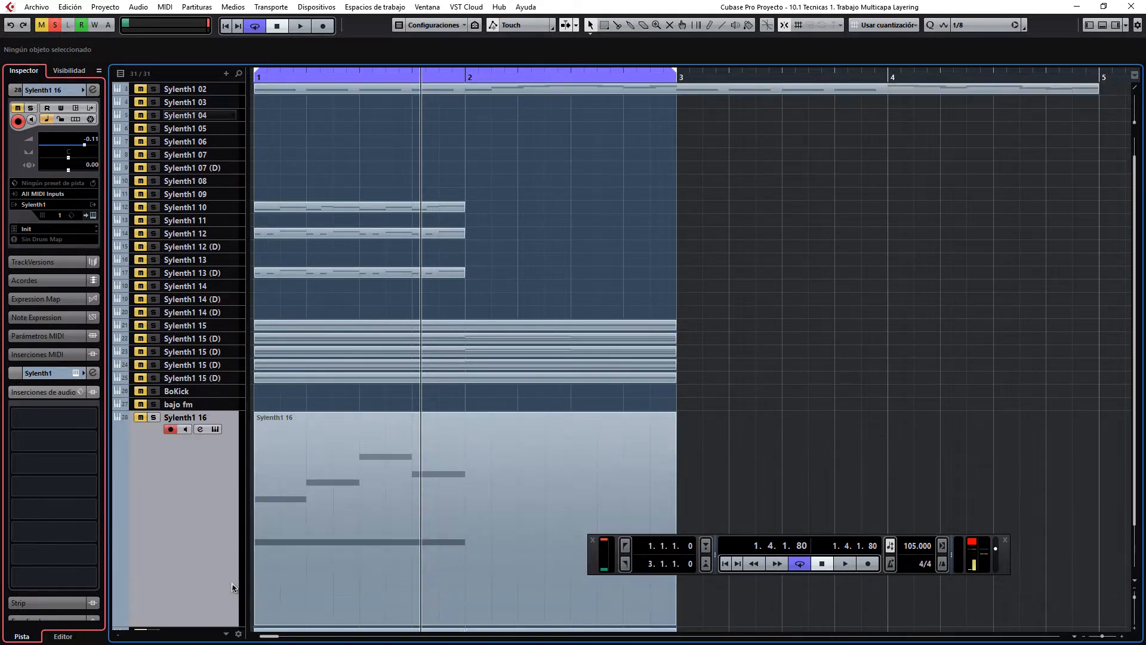
{"action": "key", "text": "z"}
{"action": "left_click", "coordinate": [155, 485]}
{"action": "left_click", "coordinate": [142, 483]}
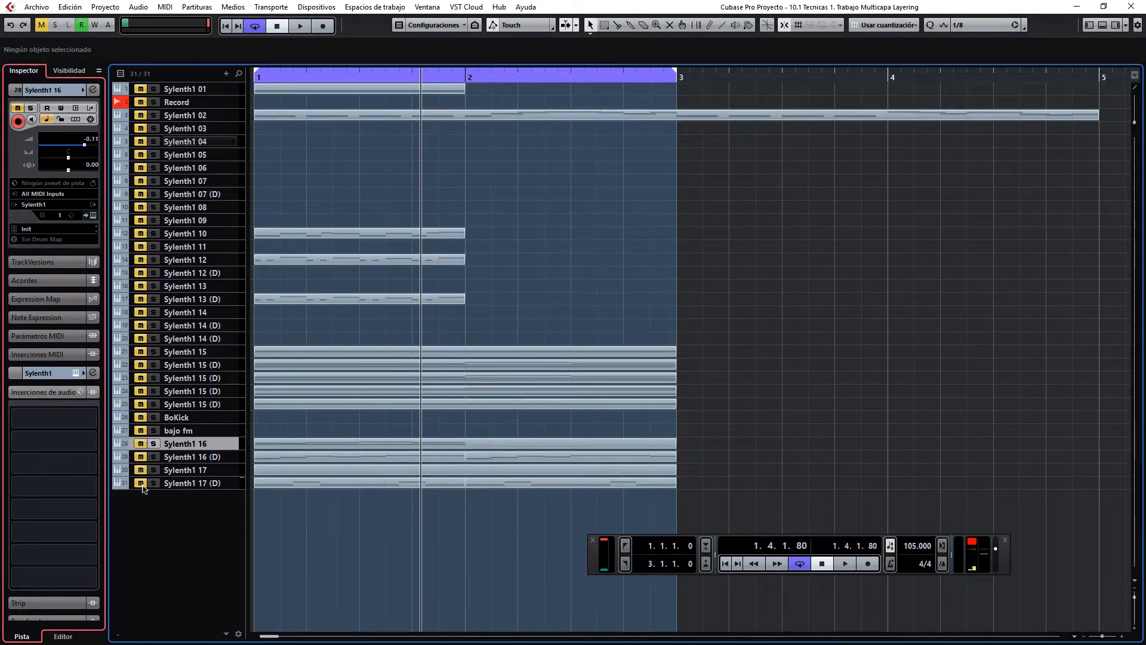
Step: Add one instrument track below Sylenth1 17 (D), using the Sylenth1 synth and routed to Stereo Out
{"action": "left_click", "coordinate": [218, 485]}
{"action": "right_click", "coordinate": [224, 486]}
{"action": "mouse_move", "coordinate": [499, 241]}
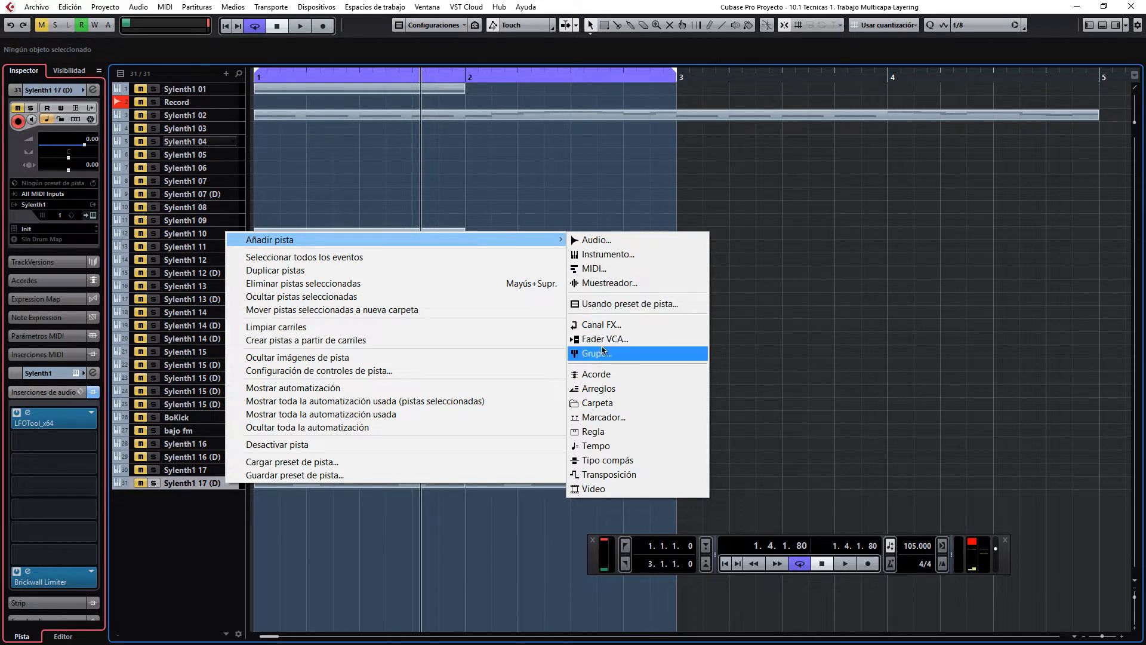
{"action": "left_click", "coordinate": [593, 255]}
{"action": "left_click", "coordinate": [484, 263]}
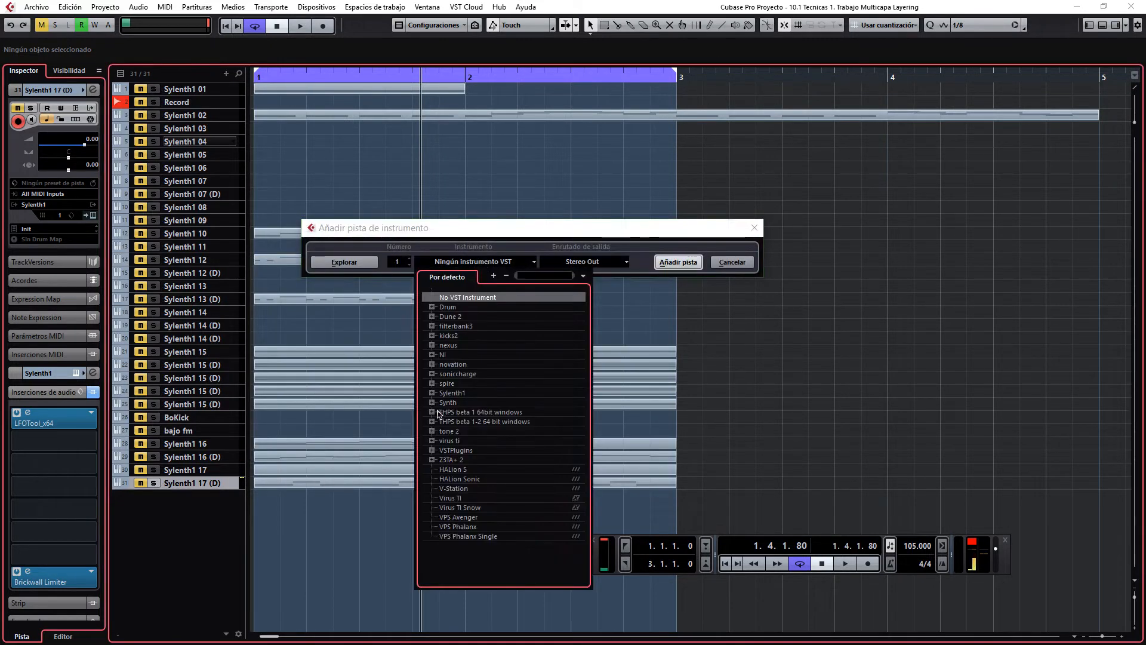
{"action": "left_click", "coordinate": [445, 393]}
{"action": "left_click", "coordinate": [459, 402]}
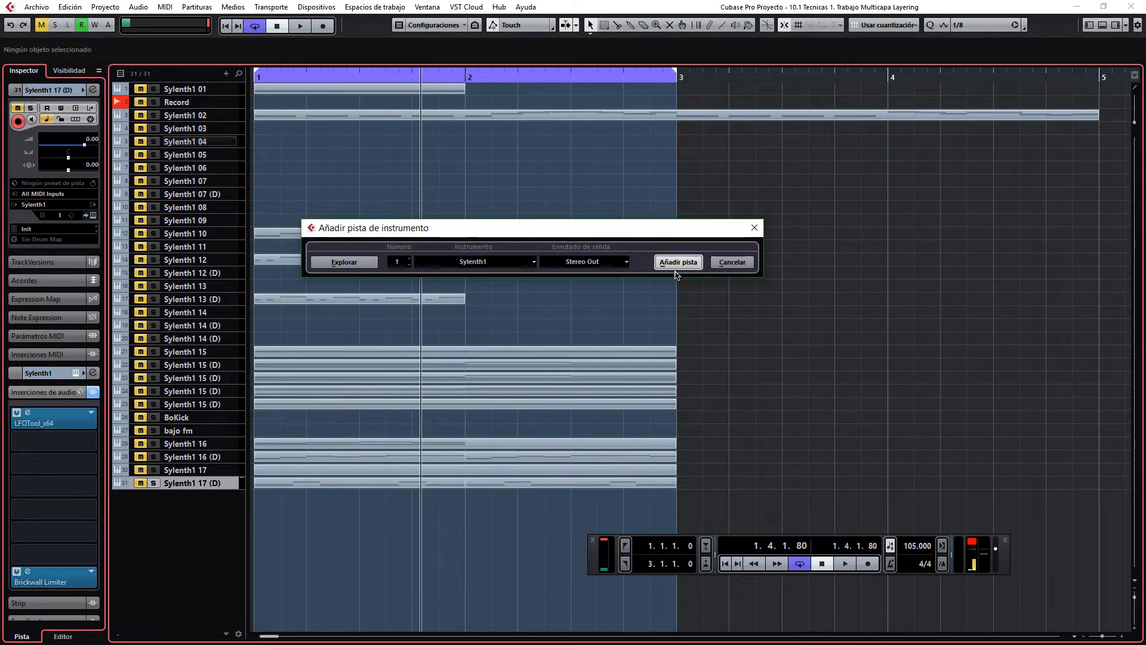
{"action": "left_click", "coordinate": [679, 263]}
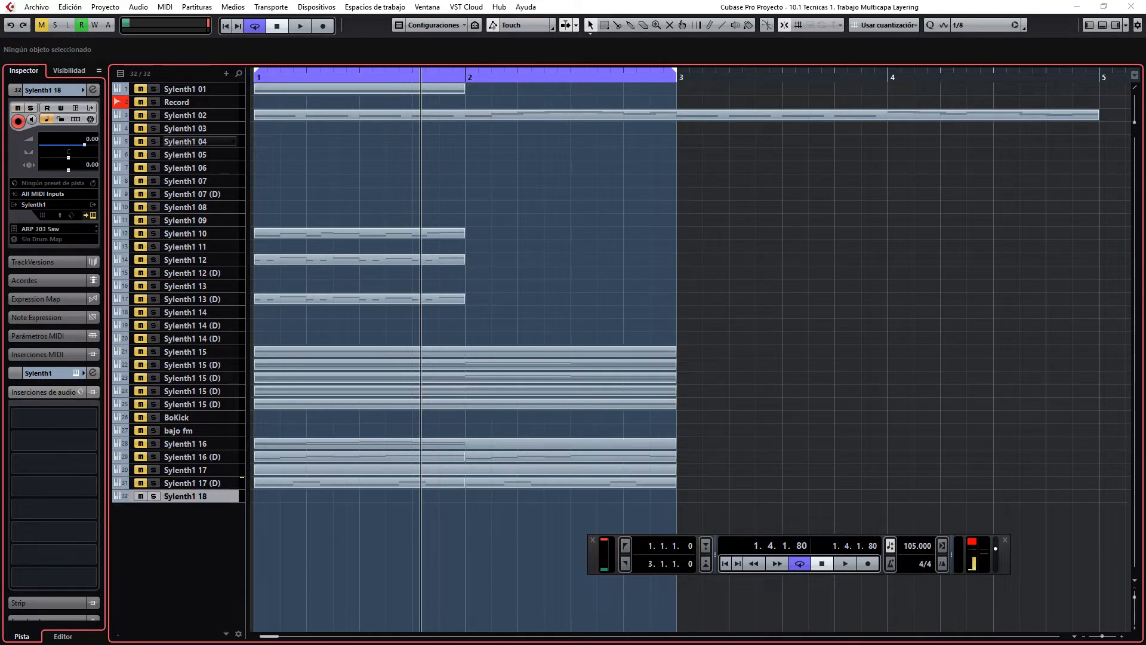
Step: Clear the new Sylenth1 instance's preset to Init and reposition its plug-in window
{"action": "left_click_drag", "start_coordinate": [657, 136], "coordinate": [510, 106]}
{"action": "left_click", "coordinate": [517, 240]}
{"action": "mouse_move", "coordinate": [525, 260]}
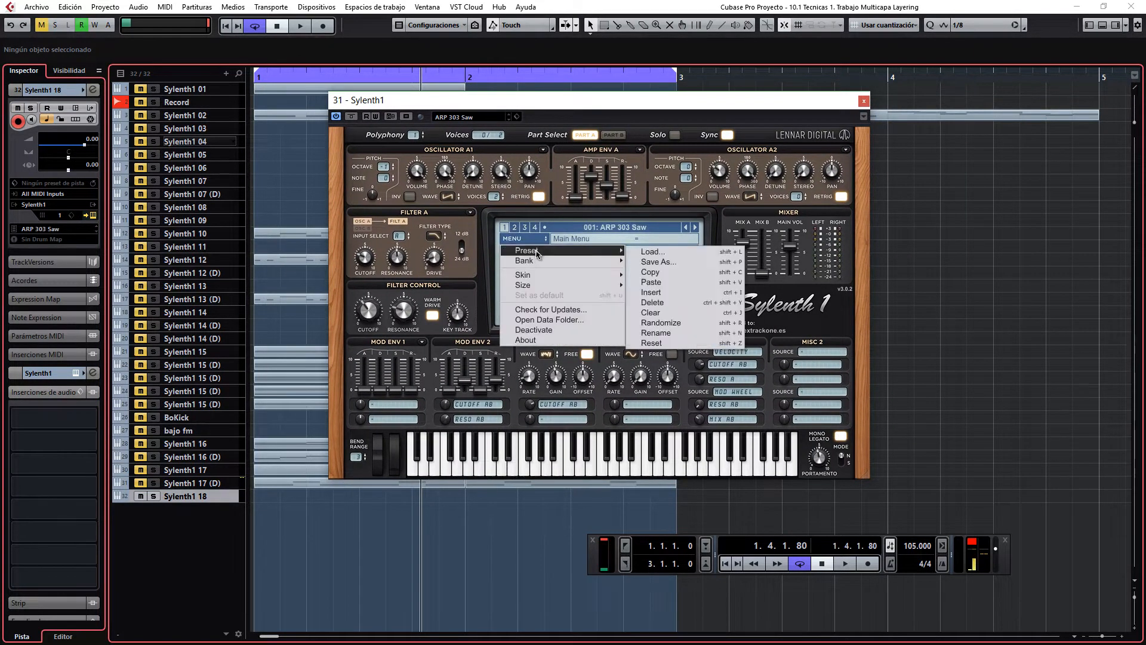
{"action": "left_click", "coordinate": [651, 316]}
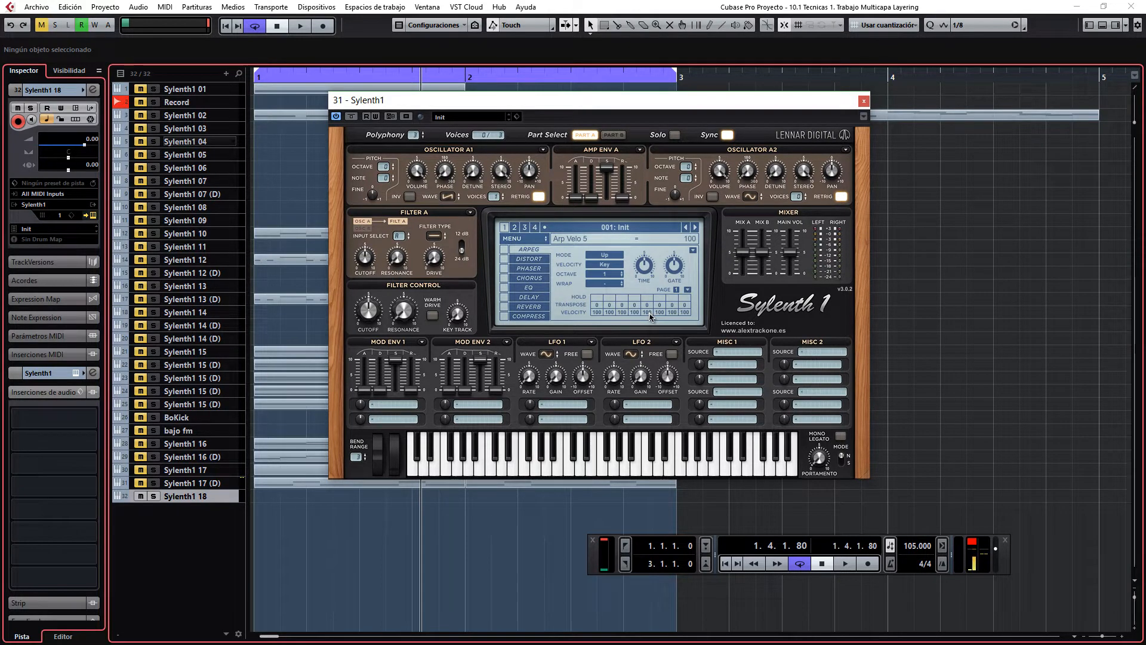
{"action": "left_click_drag", "start_coordinate": [523, 108], "coordinate": [535, 95]}
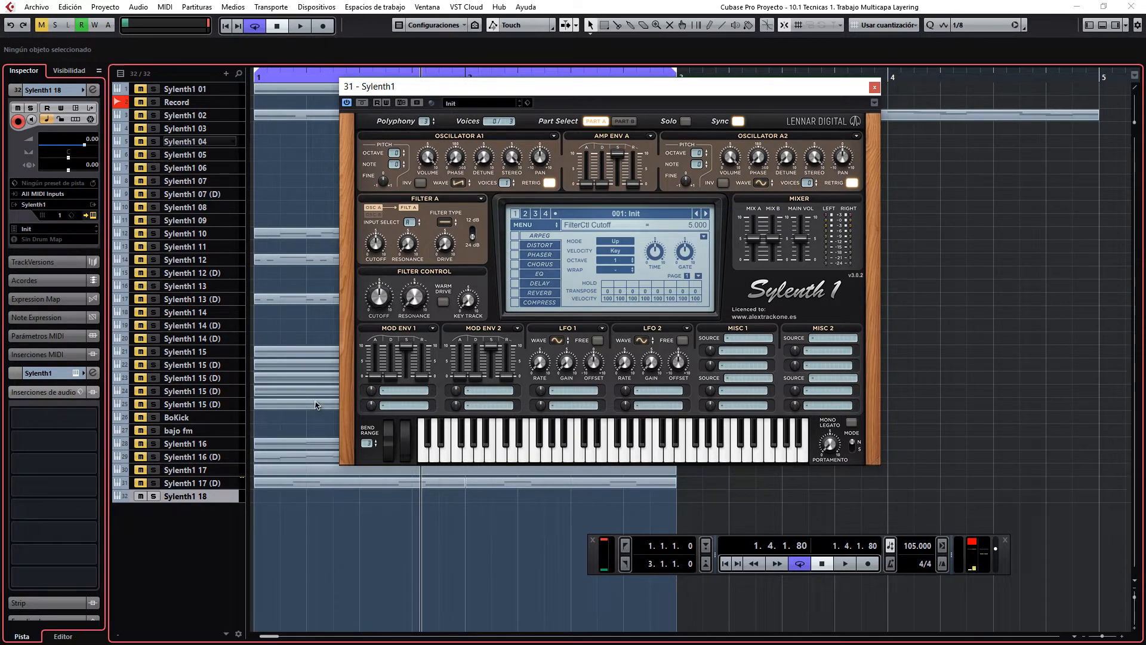
Step: Duplicate the Sylenth1 18 track and increase the height of the original and duplicate rows
{"action": "right_click", "coordinate": [220, 501]}
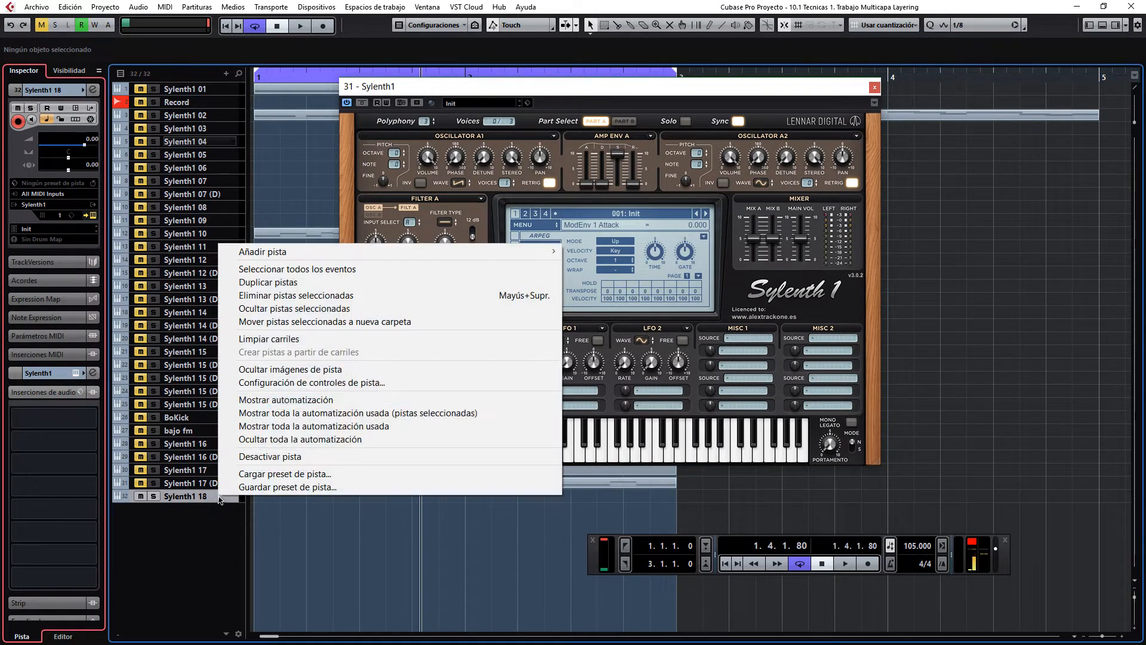
{"action": "left_click", "coordinate": [286, 283]}
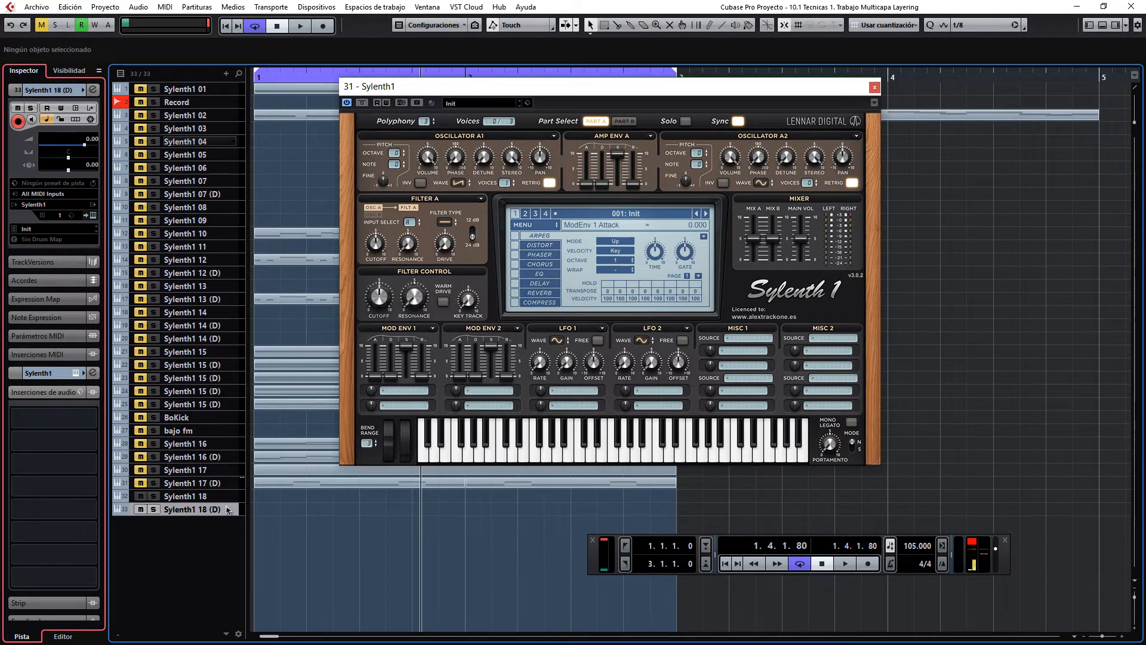
{"action": "left_click", "coordinate": [227, 499]}
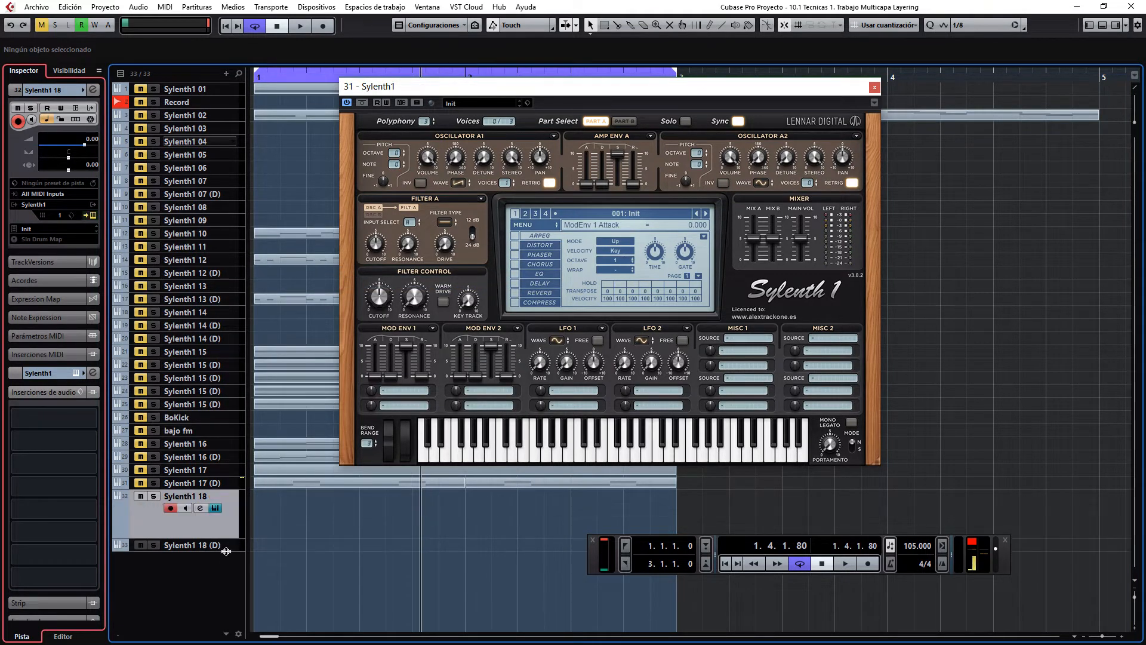
{"action": "left_click", "coordinate": [226, 548]}
Step: Compress the rows of all tracks from Sylenth1 01 to Sylenth1 17 (D) and enlarge the Sylenth1 18 (D) row
{"action": "left_click", "coordinate": [233, 486]}
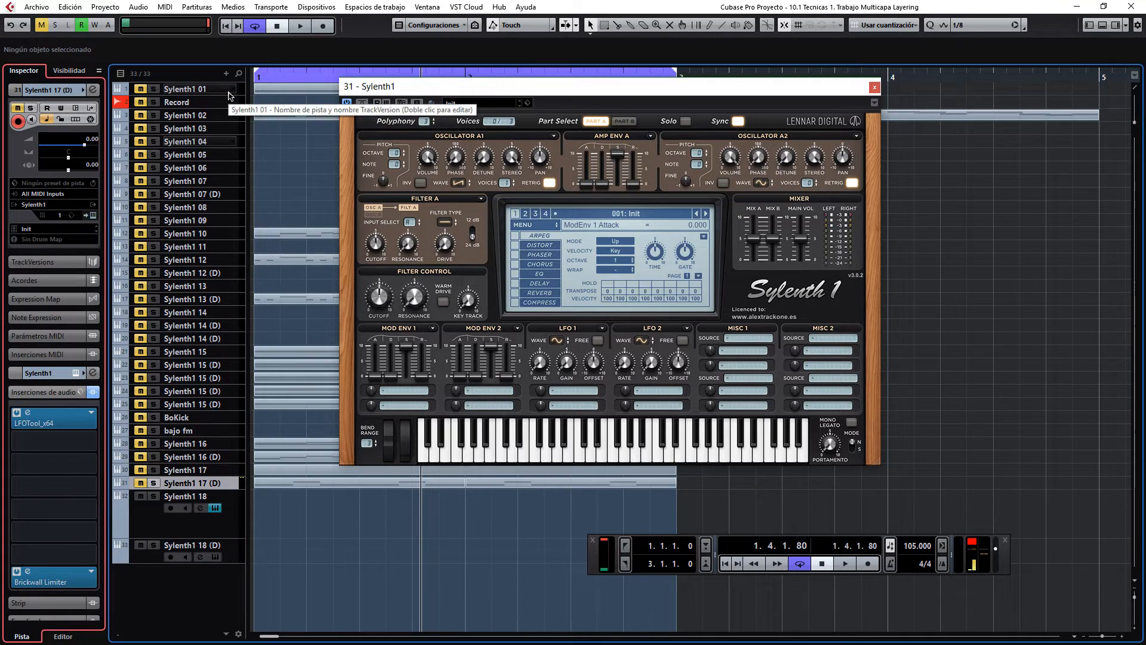
{"action": "left_click", "coordinate": [227, 95], "text": "shift"}
{"action": "left_click_drag", "start_coordinate": [225, 95], "coordinate": [226, 90]}
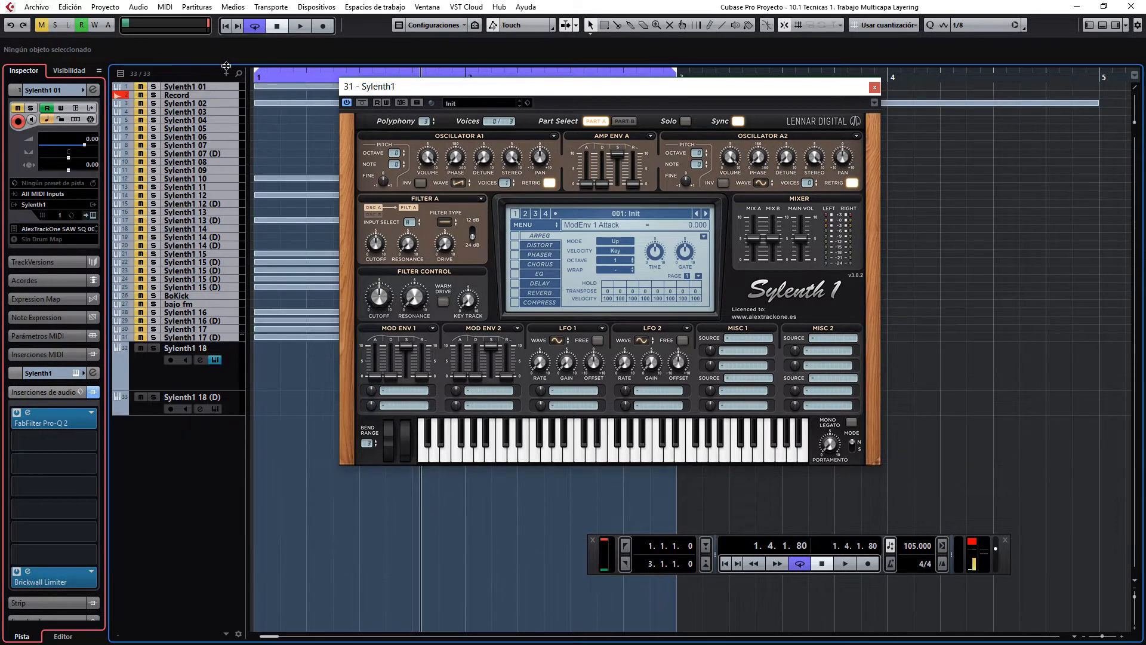
{"action": "left_click", "coordinate": [220, 382]}
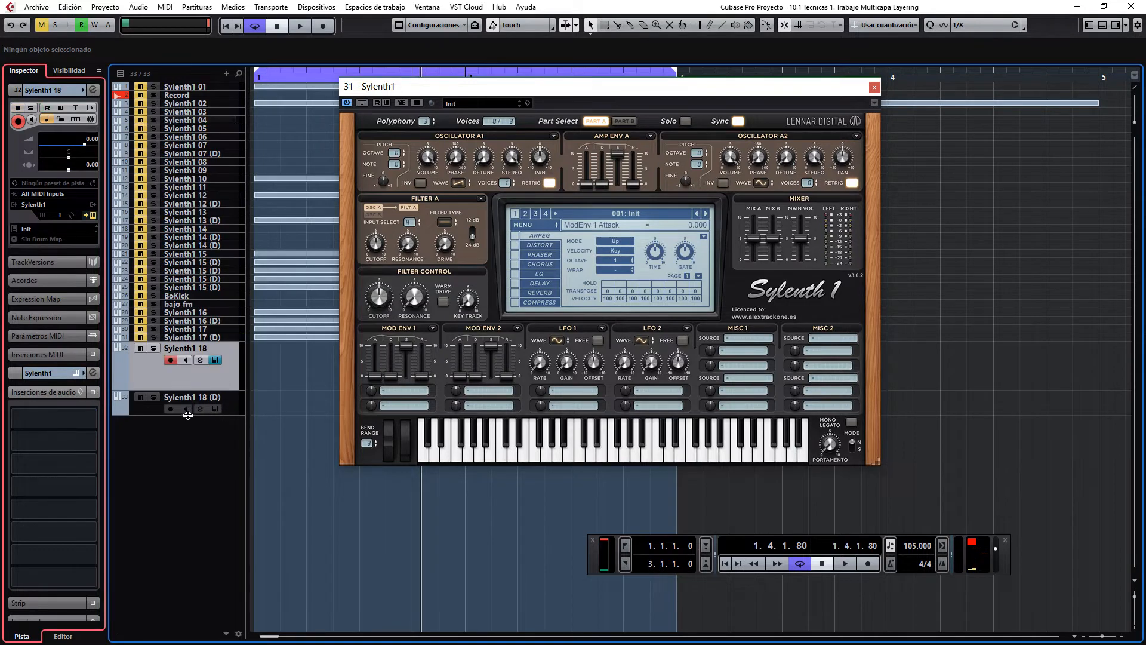
{"action": "left_click_drag", "start_coordinate": [186, 415], "coordinate": [185, 462]}
{"action": "left_click", "coordinate": [143, 366]}
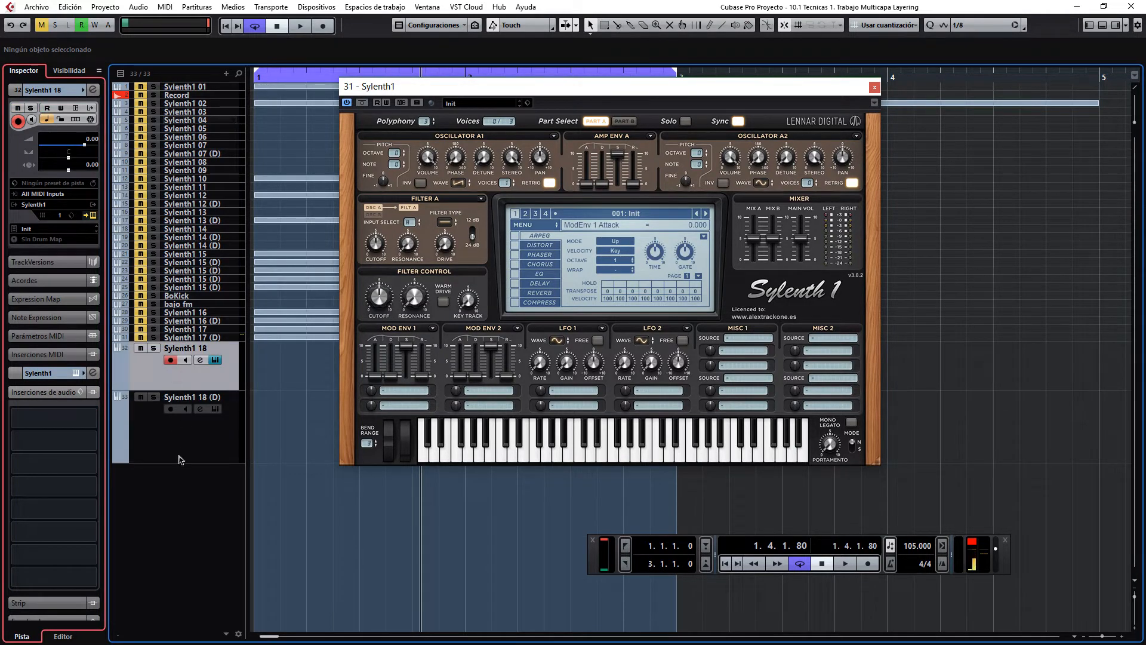
Step: Open the synth editor of the duplicated Sylenth1 18 (D) track next to the original's editor
{"action": "left_click", "coordinate": [149, 449]}
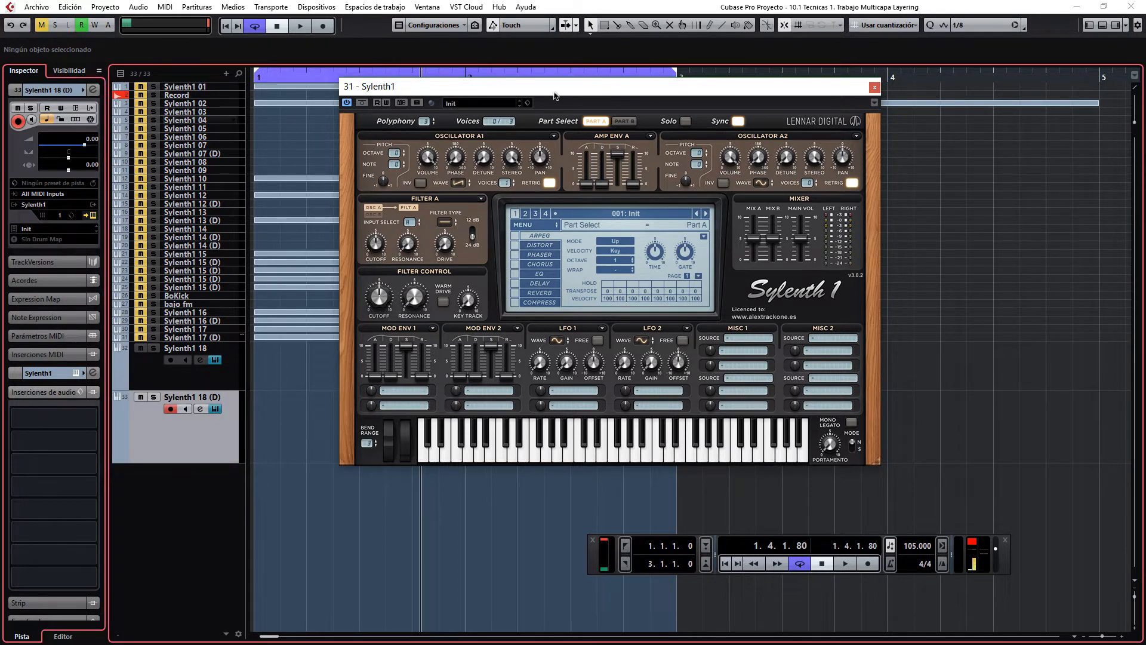
{"action": "left_click_drag", "start_coordinate": [553, 90], "coordinate": [492, 89]}
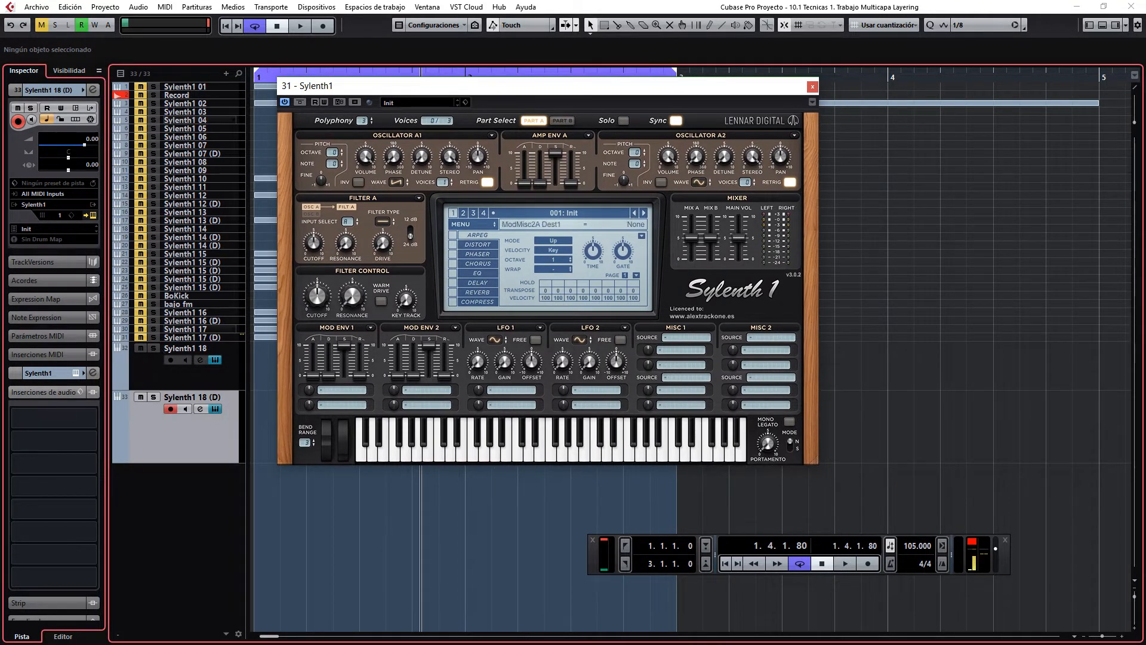
{"action": "left_click", "coordinate": [215, 409]}
{"action": "left_click_drag", "start_coordinate": [903, 159], "coordinate": [688, 106]}
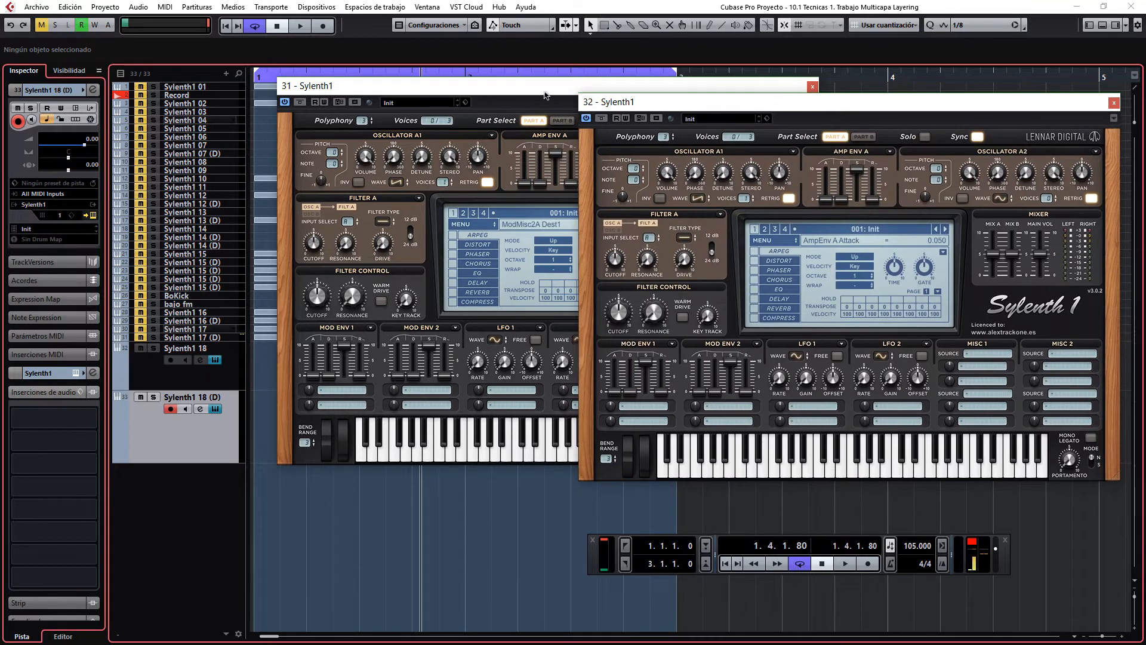
Step: Scale down the duplicate's Sylenth1 window and arrange both synth windows side by side
{"action": "left_click_drag", "start_coordinate": [476, 89], "coordinate": [416, 89]}
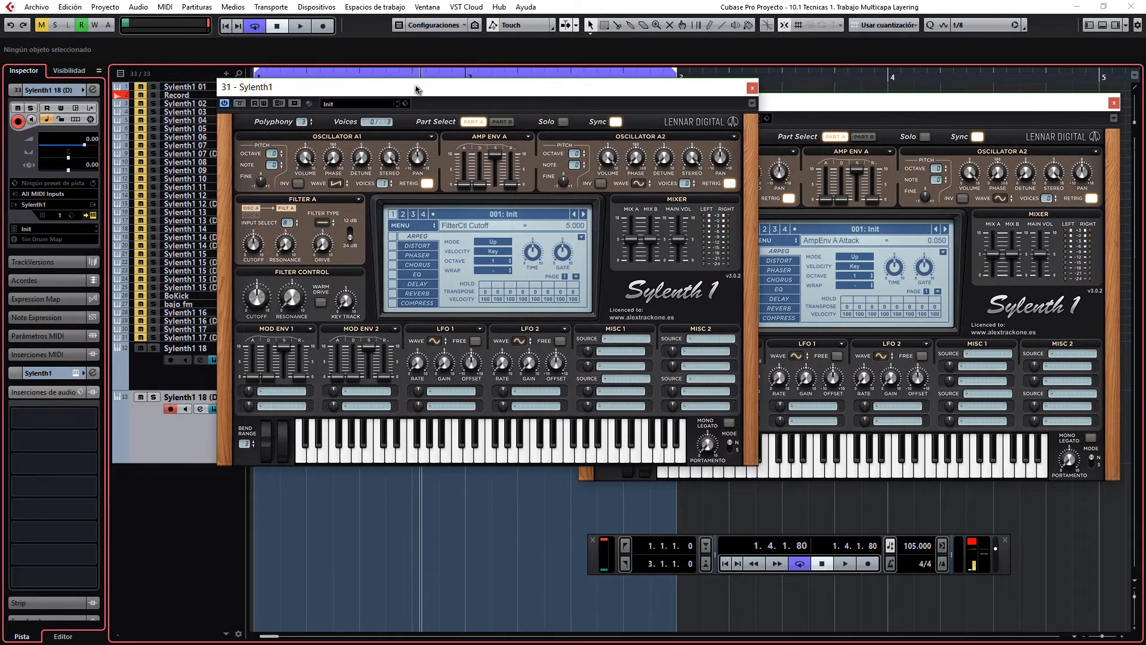
{"action": "left_click_drag", "start_coordinate": [866, 108], "coordinate": [801, 93]}
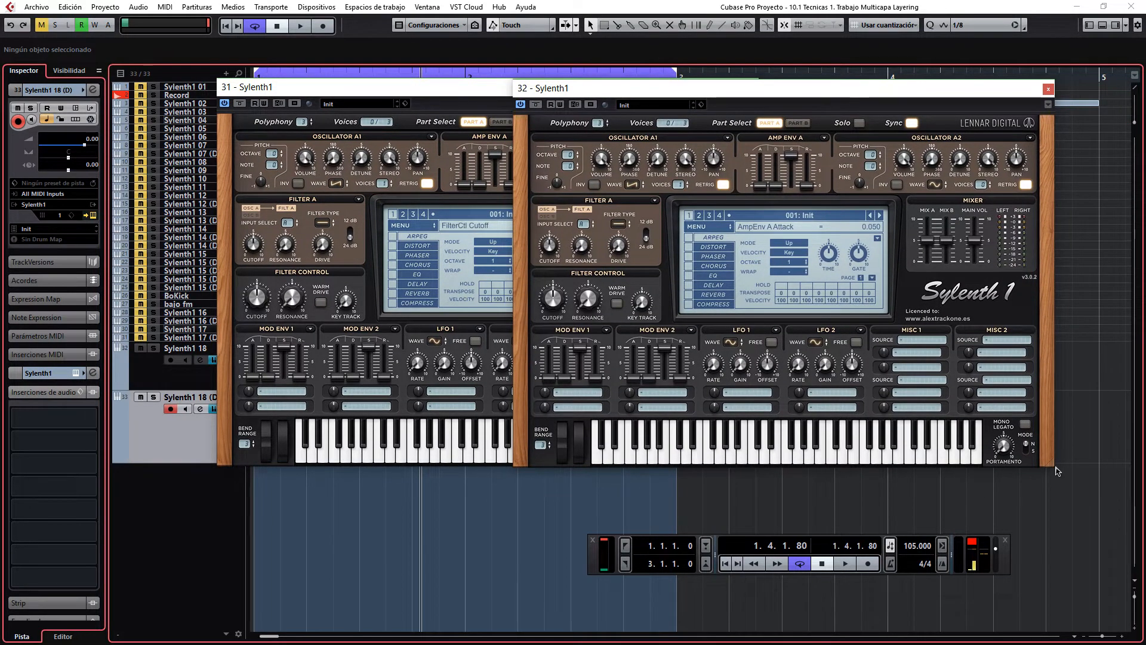
{"action": "left_click_drag", "start_coordinate": [1053, 464], "coordinate": [867, 345]}
{"action": "left_click_drag", "start_coordinate": [685, 90], "coordinate": [946, 131]}
{"action": "left_click_drag", "start_coordinate": [637, 94], "coordinate": [637, 94]}
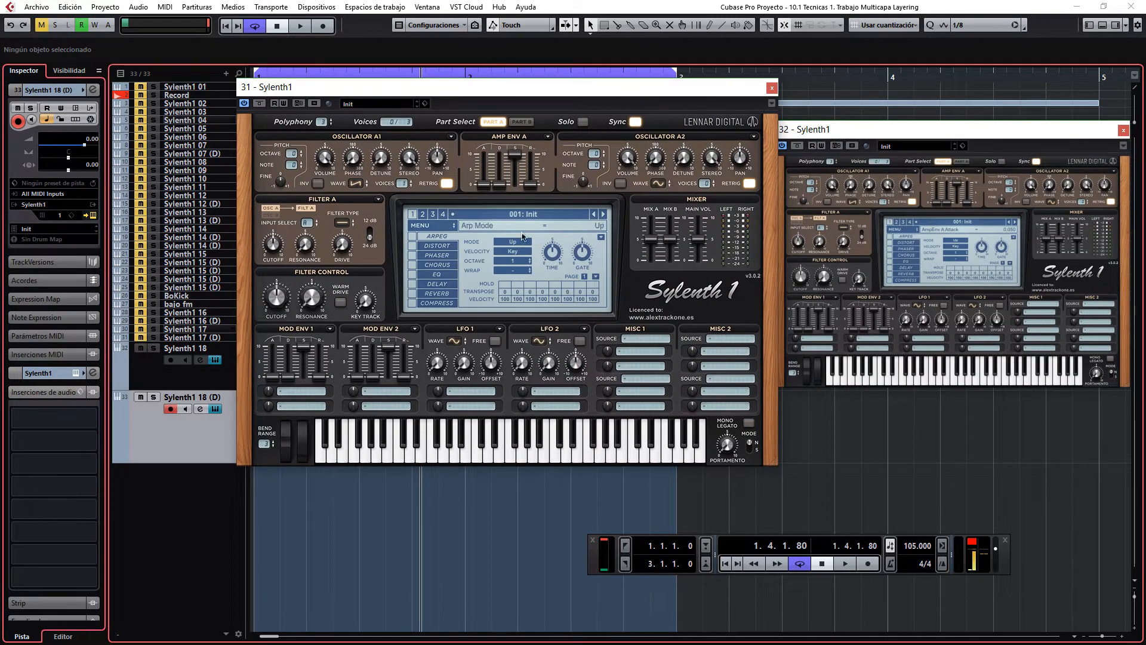
Step: Audition a single note in each Sylenth1 instance with the synths' own keyboards
{"action": "left_click", "coordinate": [431, 457]}
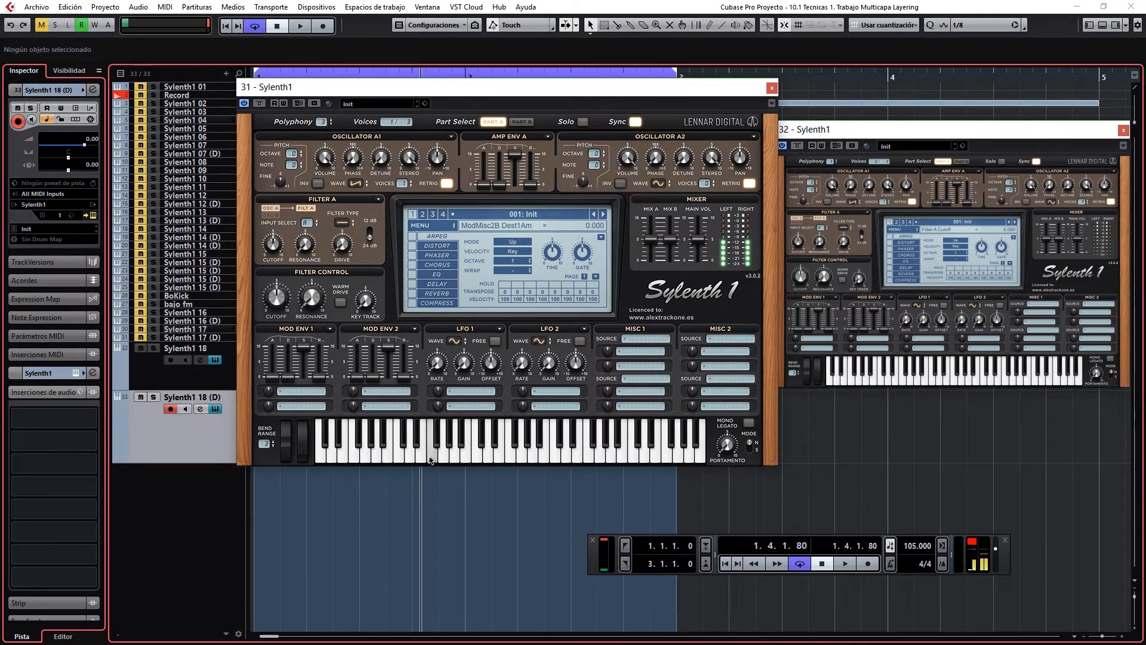
{"action": "left_click", "coordinate": [903, 382]}
{"action": "left_click", "coordinate": [903, 383]}
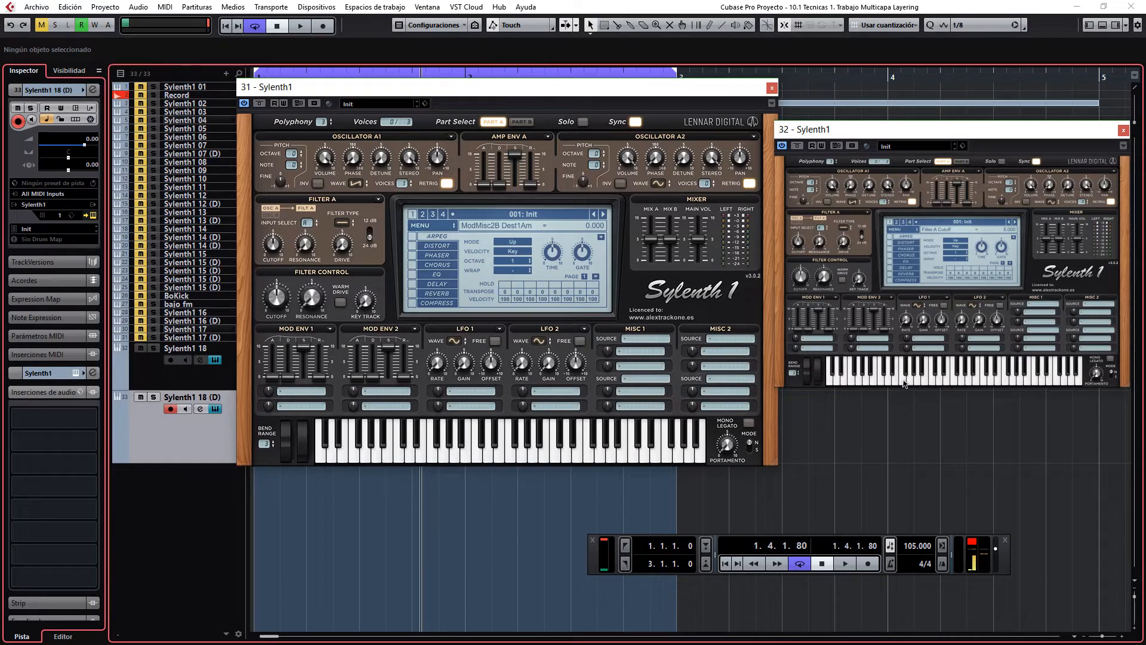
Step: Record-enable Sylenth1 18 together with its duplicate and show the virtual keyboard in the transport
{"action": "left_click", "coordinate": [171, 359]}
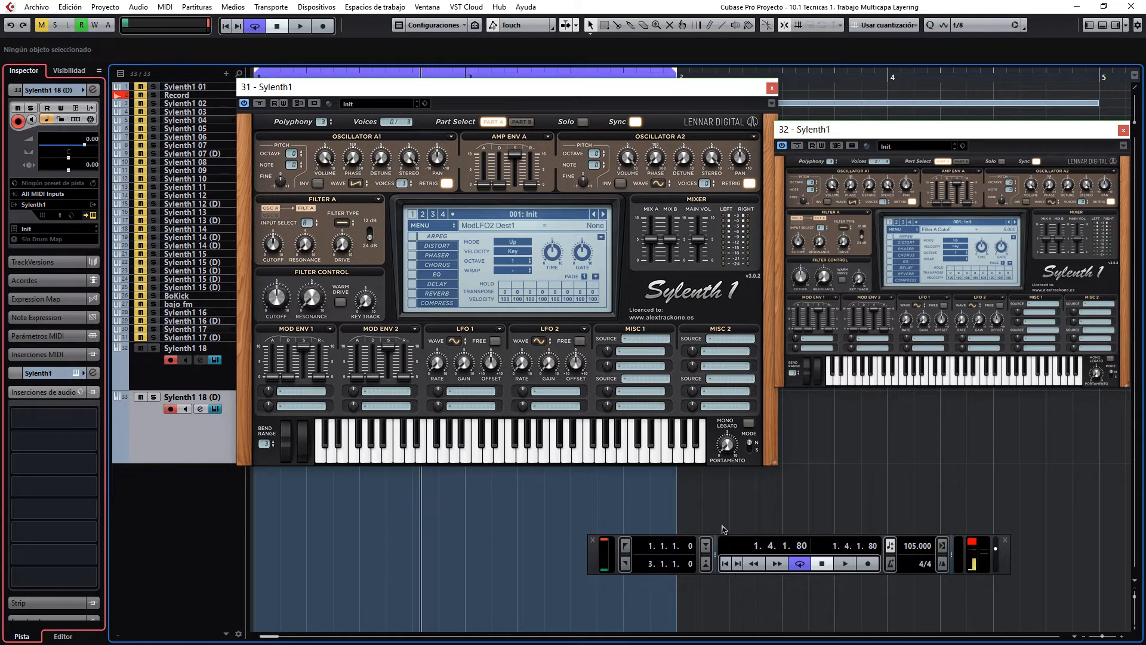
{"action": "key", "text": "alt+k"}
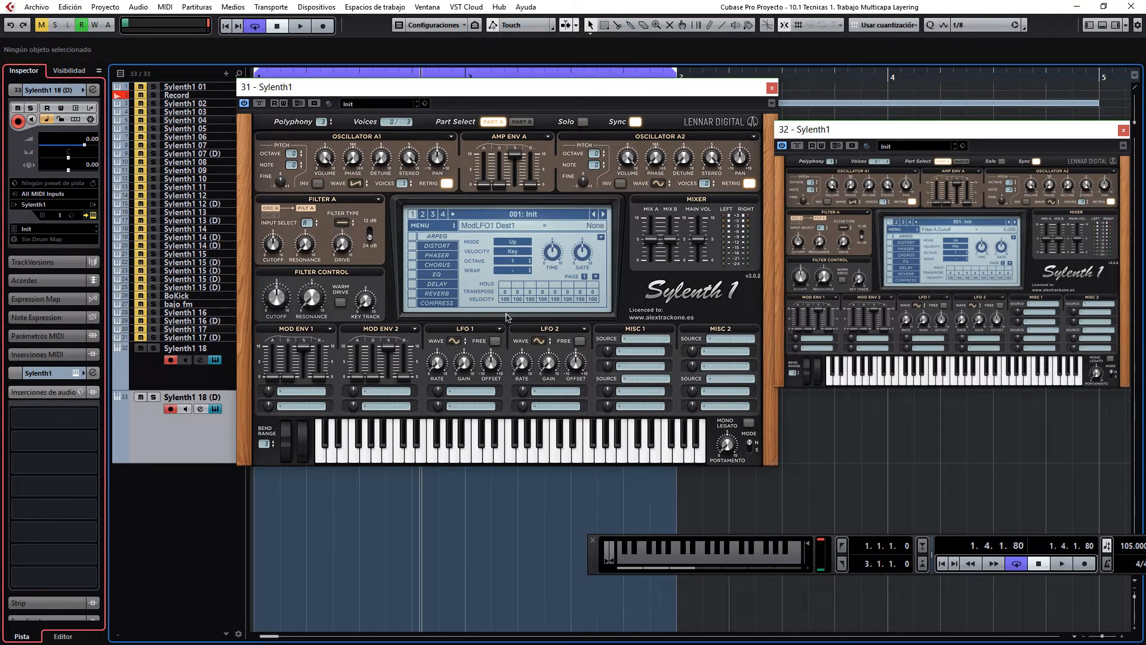
Step: Compare notes played in each Sylenth1 instance alone with notes played through both instances at once
{"action": "left_click", "coordinate": [428, 454]}
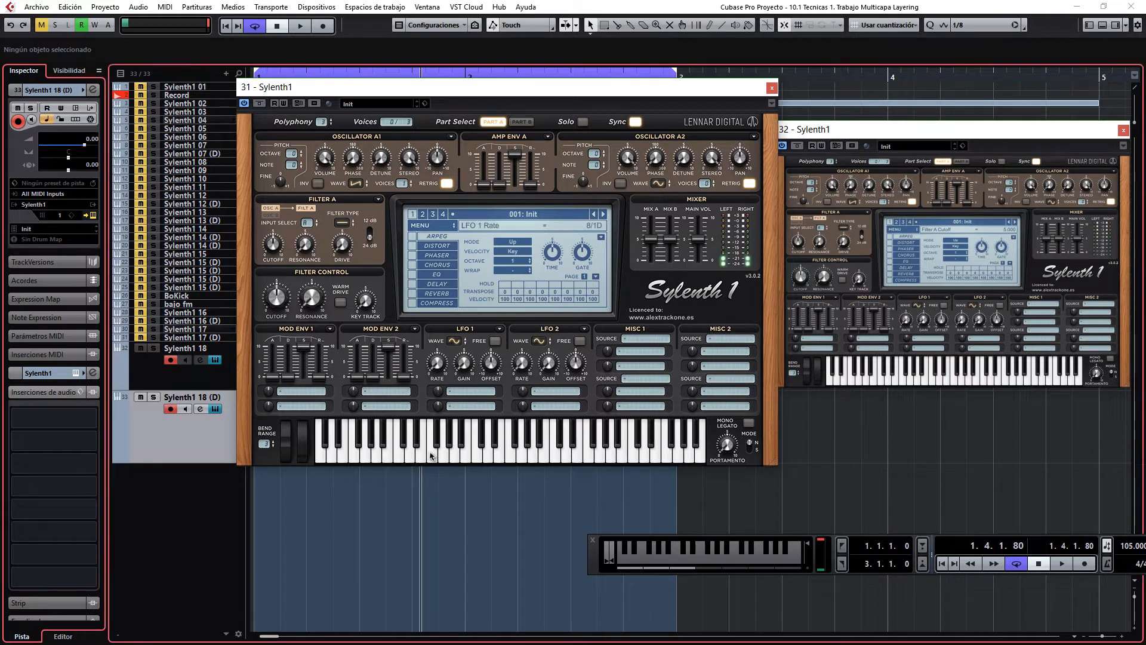
{"action": "left_click", "coordinate": [902, 385]}
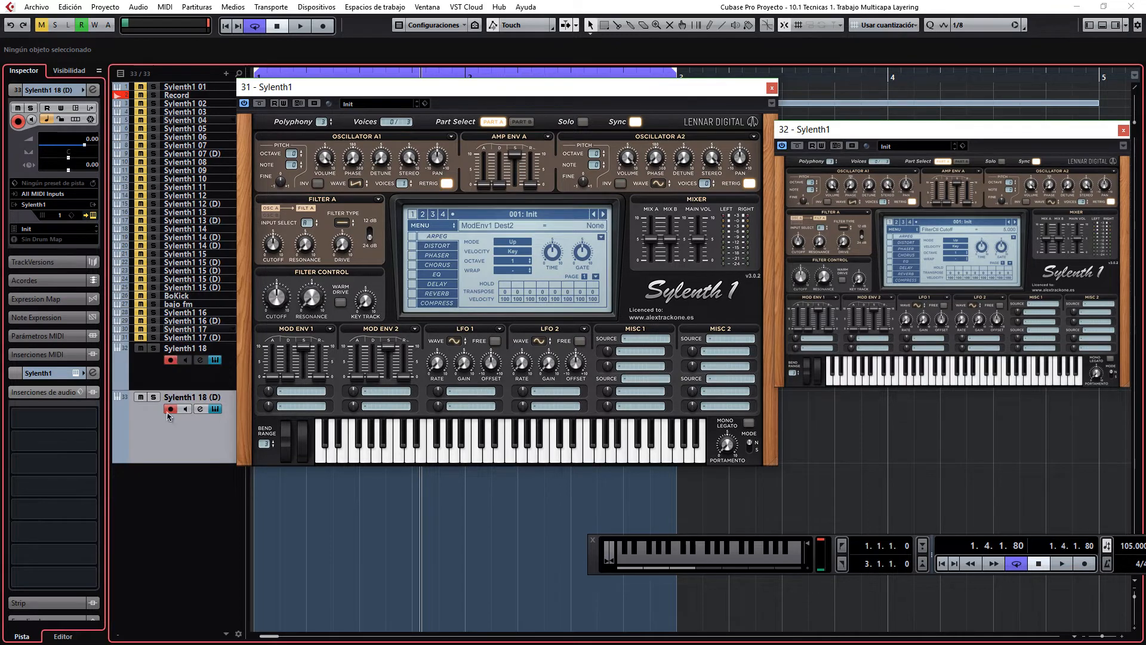
{"action": "left_click", "coordinate": [707, 563]}
{"action": "left_click", "coordinate": [706, 562]}
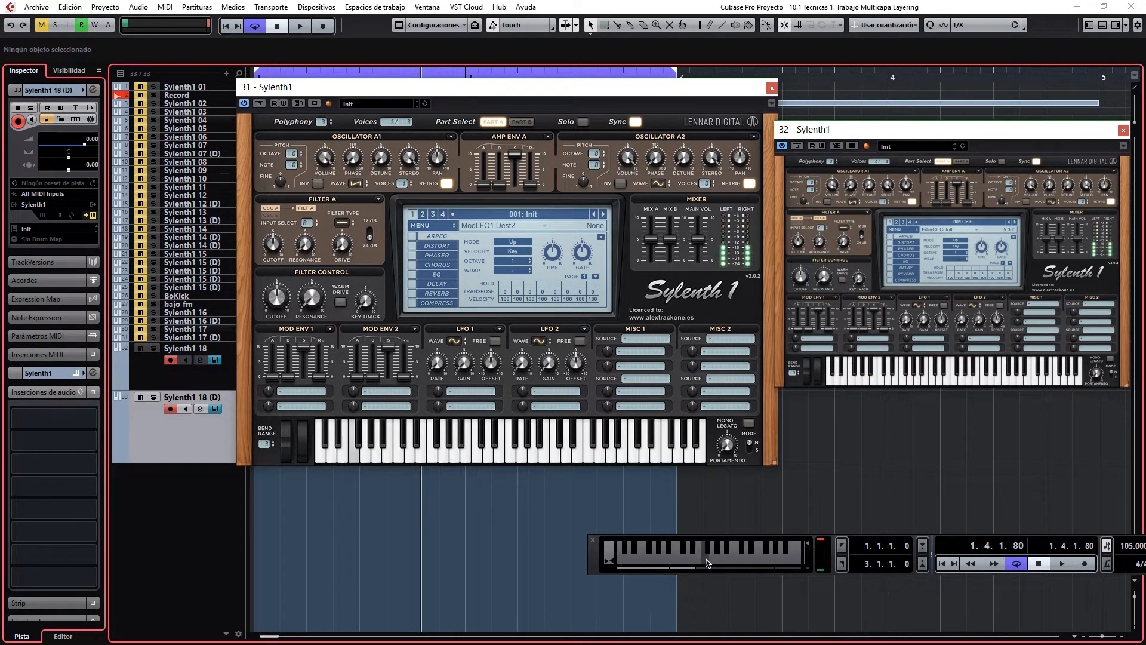
{"action": "left_click", "coordinate": [646, 563]}
{"action": "left_click", "coordinate": [646, 562]}
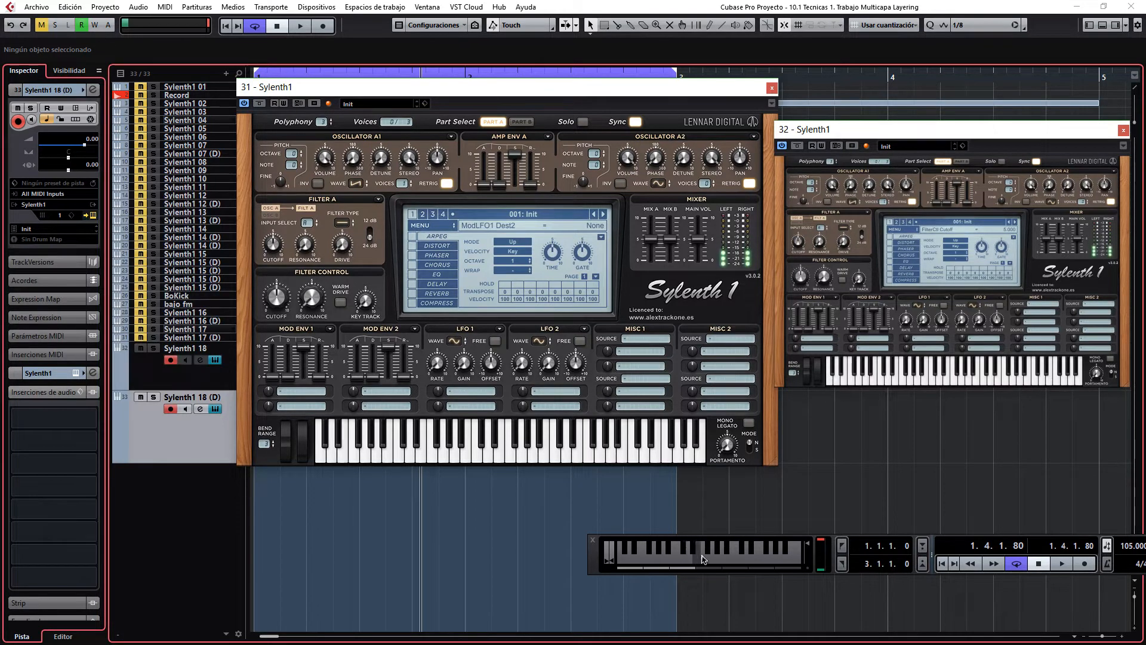
{"action": "left_click", "coordinate": [714, 559]}
{"action": "left_click", "coordinate": [369, 462]}
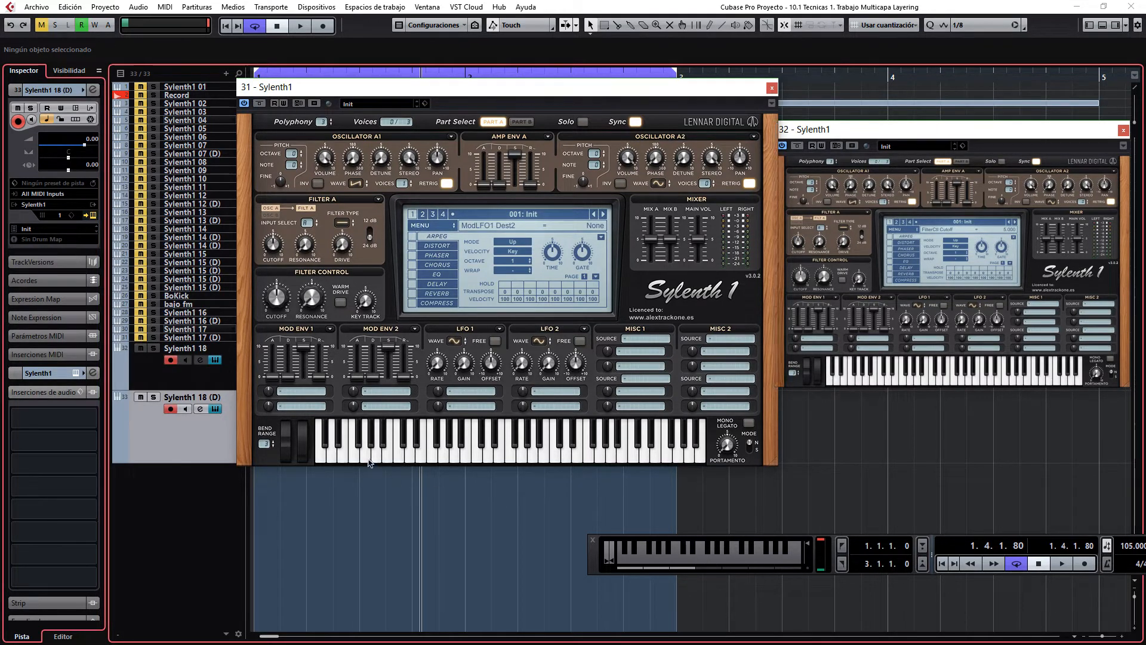
{"action": "left_click", "coordinate": [714, 561]}
{"action": "left_click", "coordinate": [714, 561]}
{"action": "left_click", "coordinate": [713, 562]}
Step: Invert oscillator A1 in the original Sylenth1 instance and audition it both alone and layered with the duplicate
{"action": "left_click", "coordinate": [319, 184]}
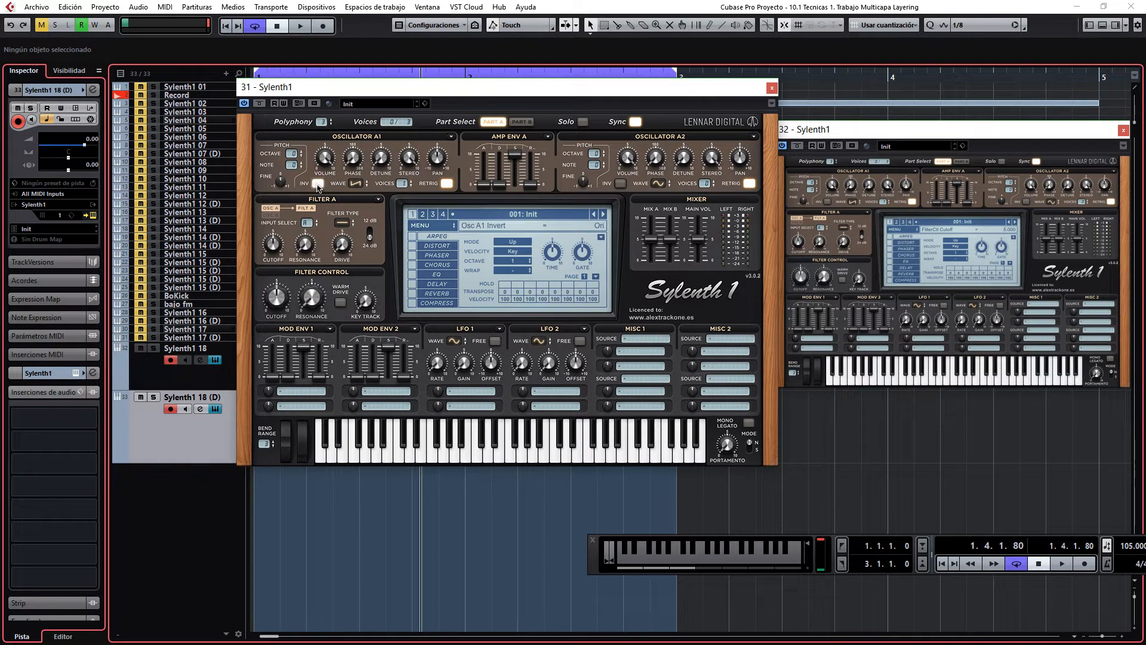
{"action": "left_click", "coordinate": [432, 456]}
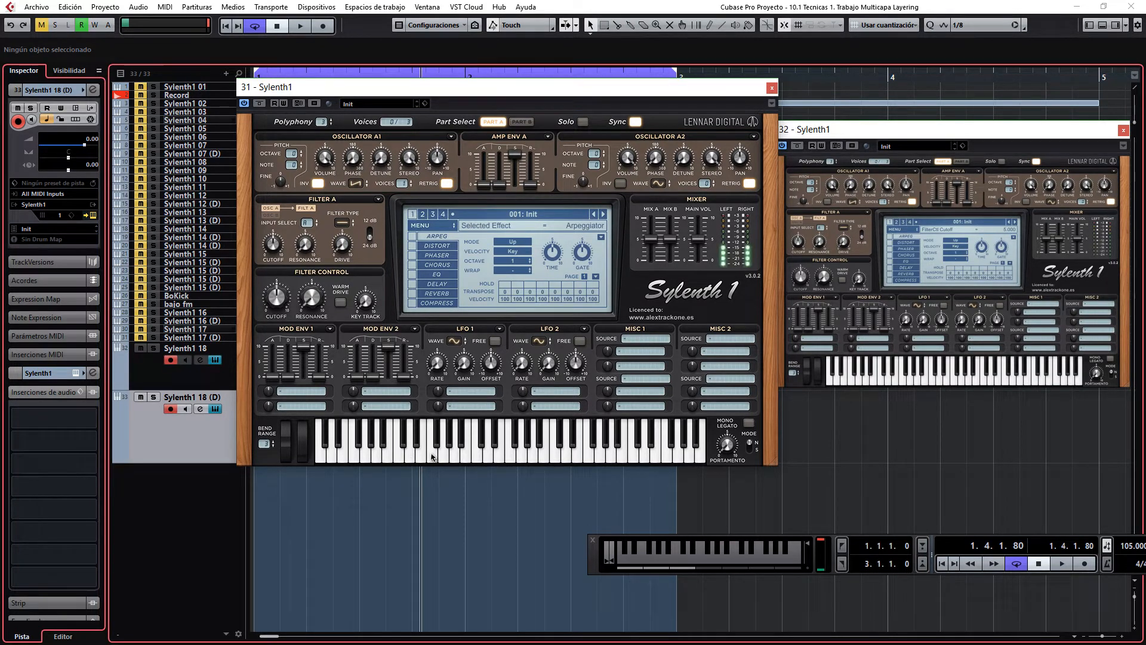
{"action": "left_click", "coordinate": [903, 379]}
{"action": "mouse_move", "coordinate": [688, 562]}
{"action": "left_mouse_down"}
{"action": "mouse_move", "coordinate": [742, 562]}
{"action": "mouse_move", "coordinate": [643, 558]}
{"action": "mouse_move", "coordinate": [763, 555]}
{"action": "mouse_move", "coordinate": [745, 554]}
{"action": "left_mouse_up"}
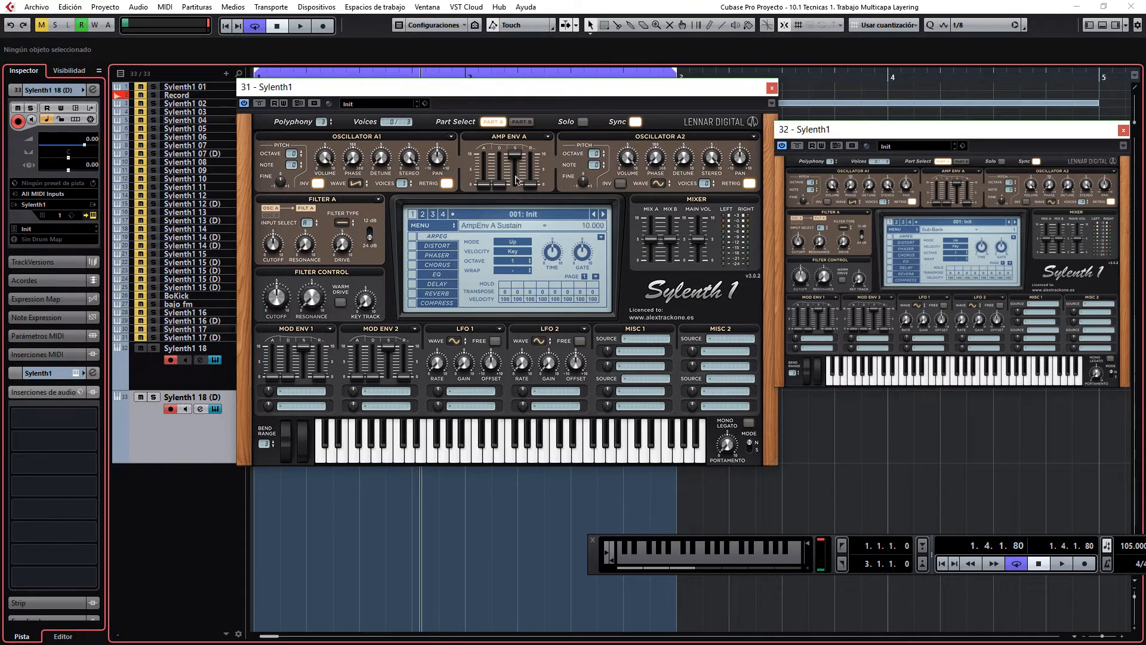
{"action": "mouse_move", "coordinate": [664, 565]}
{"action": "left_mouse_down"}
{"action": "mouse_move", "coordinate": [745, 560]}
{"action": "mouse_move", "coordinate": [663, 558]}
{"action": "mouse_move", "coordinate": [705, 552]}
{"action": "mouse_move", "coordinate": [733, 566]}
{"action": "mouse_move", "coordinate": [723, 562]}
{"action": "left_mouse_up"}
{"action": "mouse_move", "coordinate": [282, 183]}
{"action": "left_mouse_down"}
{"action": "mouse_move", "coordinate": [289, 274]}
{"action": "mouse_move", "coordinate": [288, 176]}
{"action": "mouse_move", "coordinate": [281, 186]}
{"action": "left_mouse_up"}
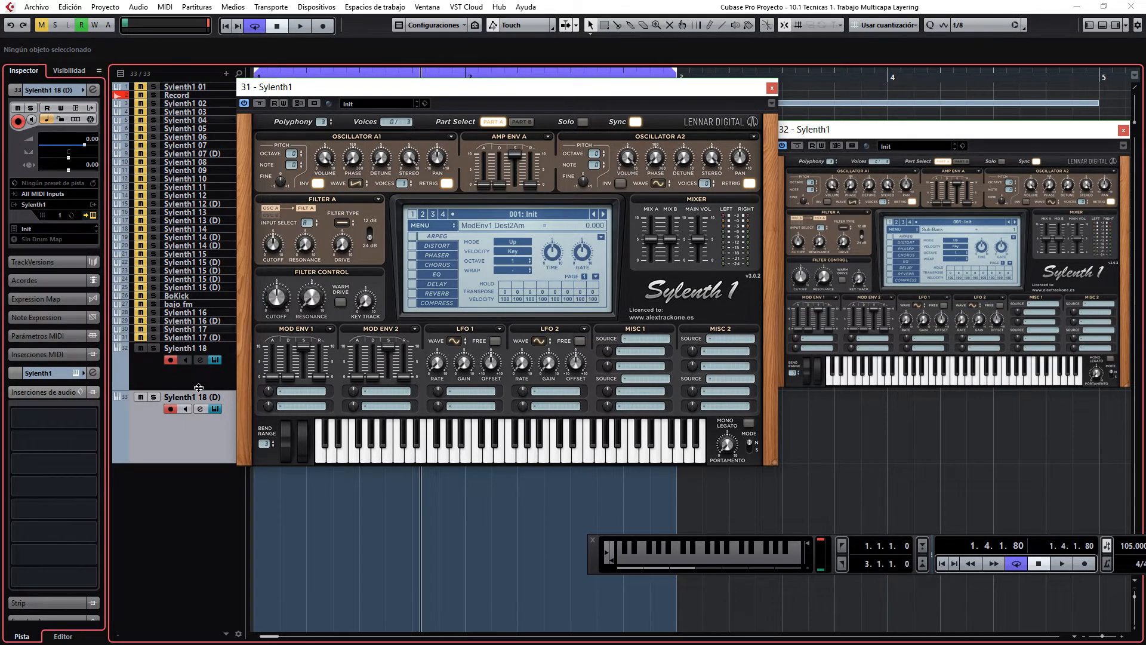
Step: Audition both Sylenth1 instances layered and disarm Sylenth1 18 (D) to audition the original alone
{"action": "left_click", "coordinate": [818, 135]}
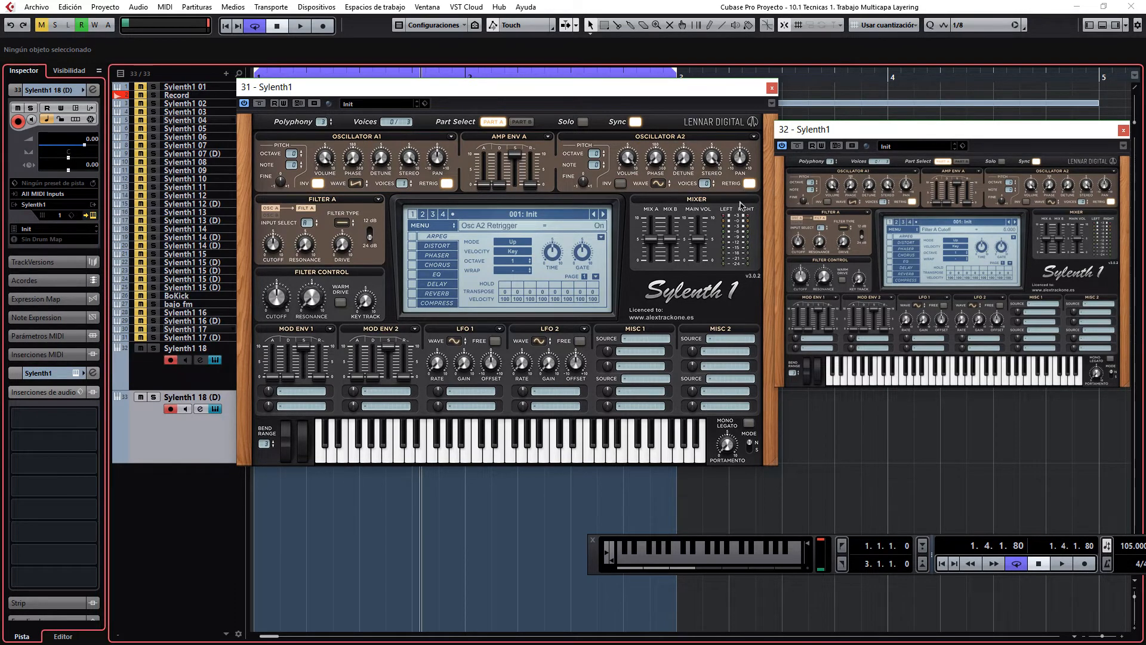
{"action": "left_click", "coordinate": [756, 566]}
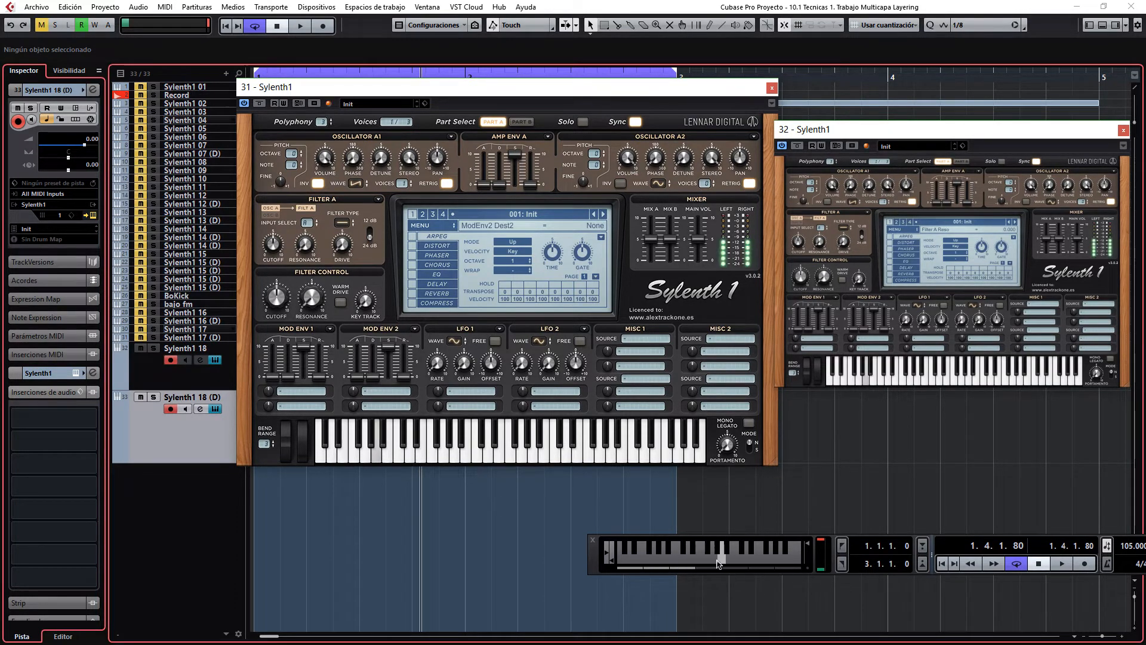
{"action": "left_click", "coordinate": [172, 409]}
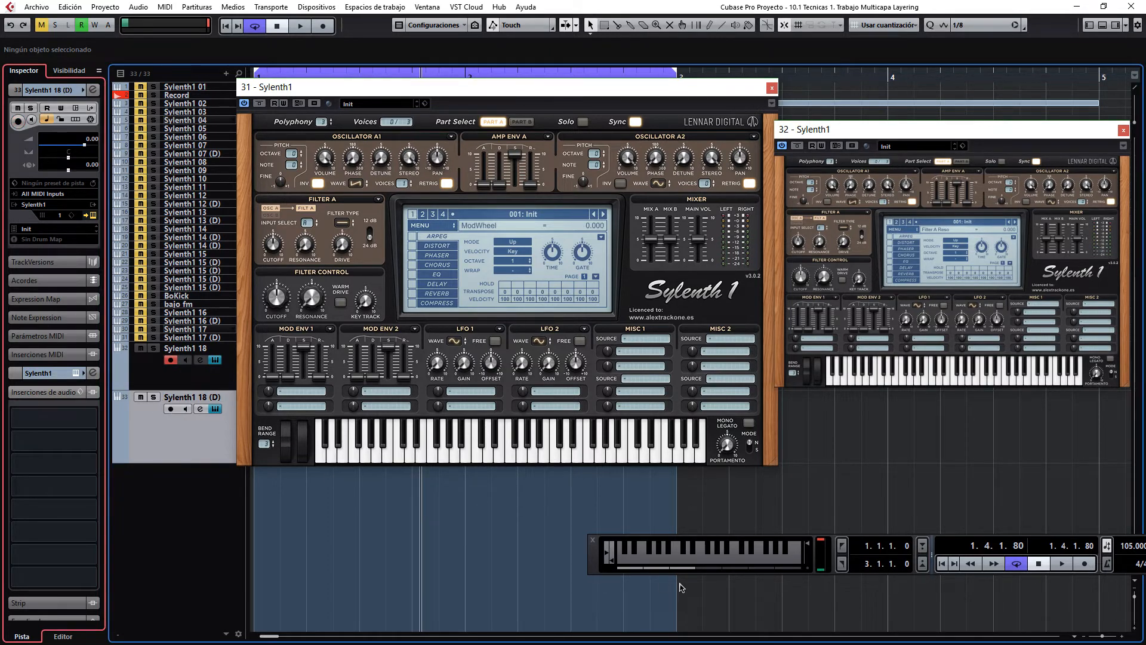
{"action": "left_click", "coordinate": [740, 561]}
{"action": "left_click", "coordinate": [723, 564]}
Step: Add one instrument track using Spire_v1.1.9 below the Sylenth1 tracks and increase its track height
{"action": "right_click", "coordinate": [195, 425]}
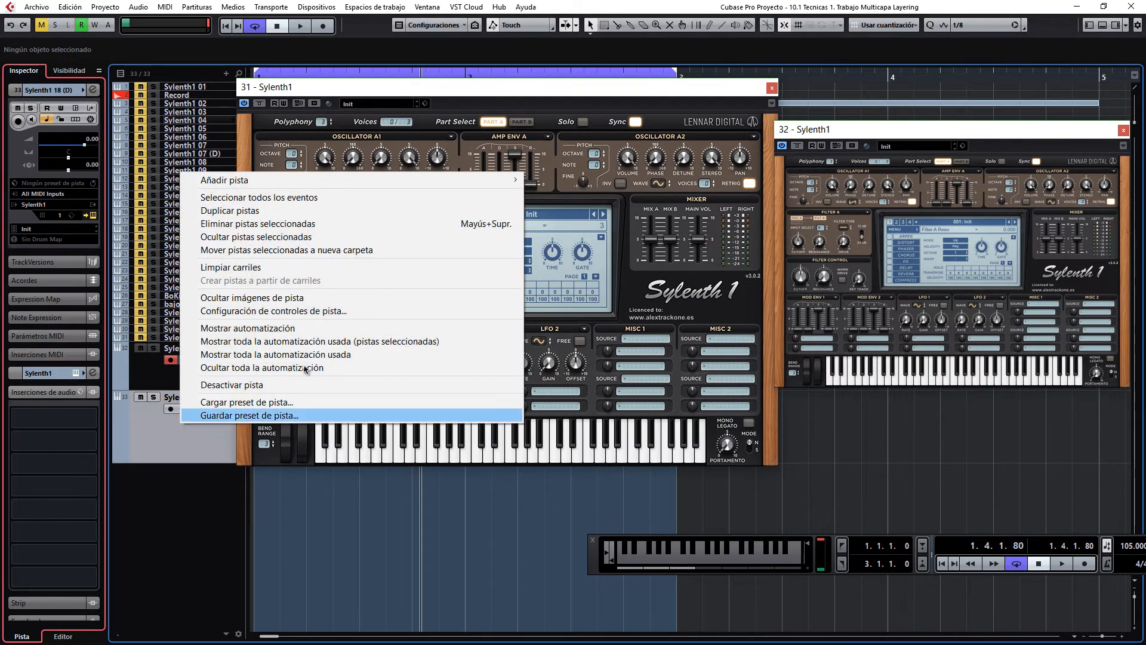
{"action": "mouse_move", "coordinate": [227, 178]}
{"action": "left_click", "coordinate": [590, 198]}
{"action": "left_click", "coordinate": [432, 261]}
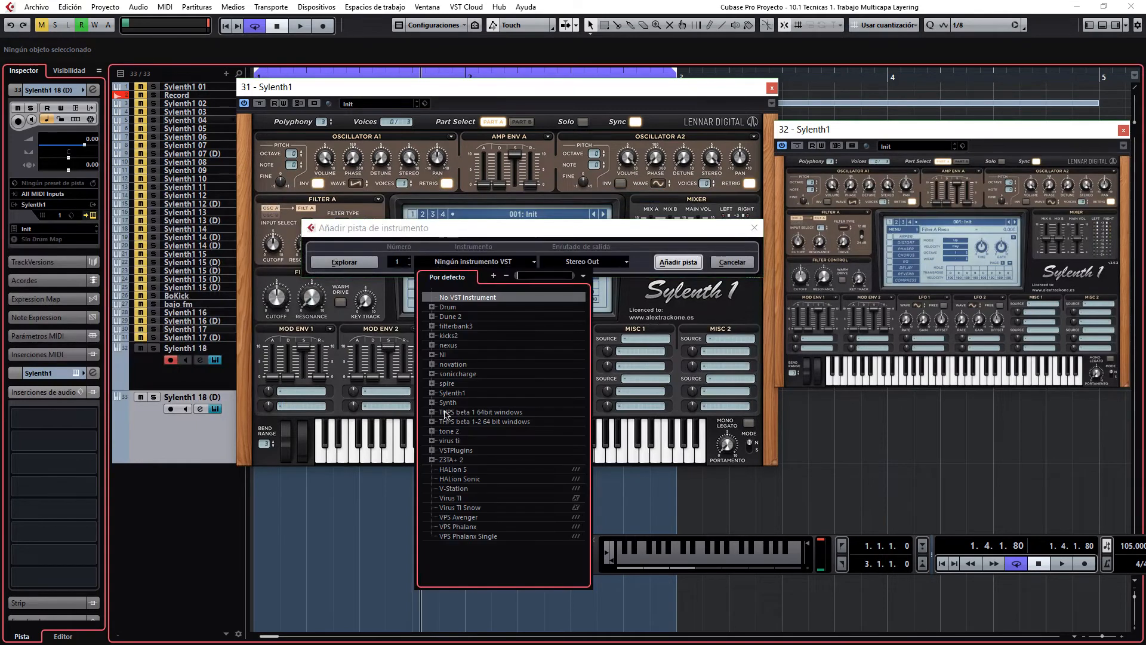
{"action": "left_click", "coordinate": [457, 393]}
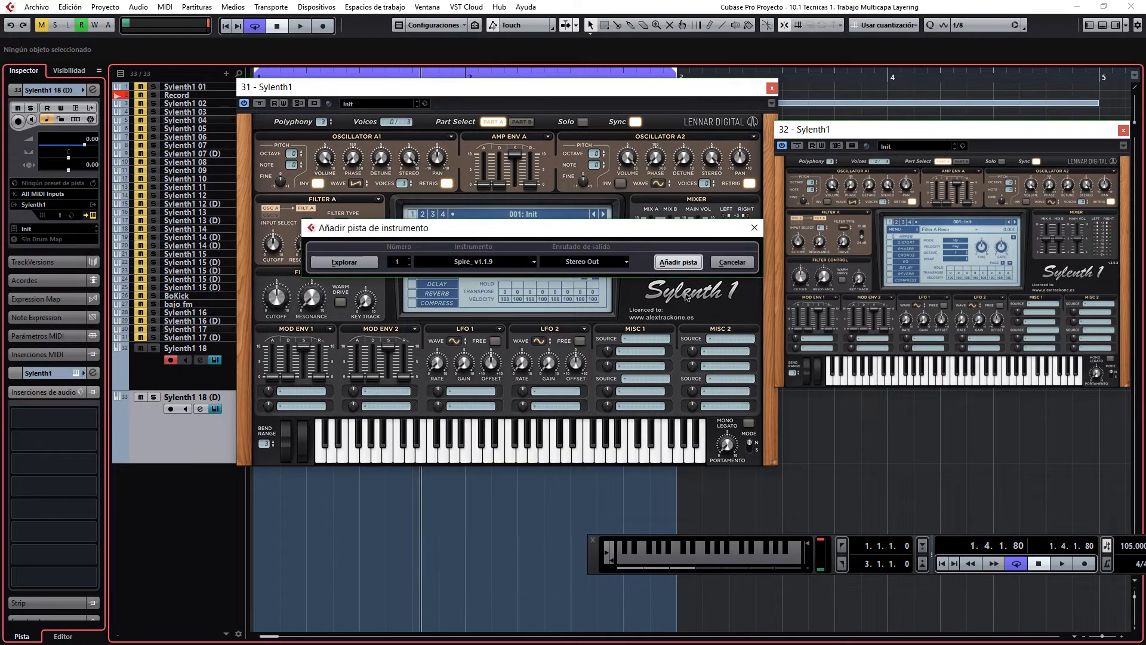
{"action": "left_click", "coordinate": [679, 262]}
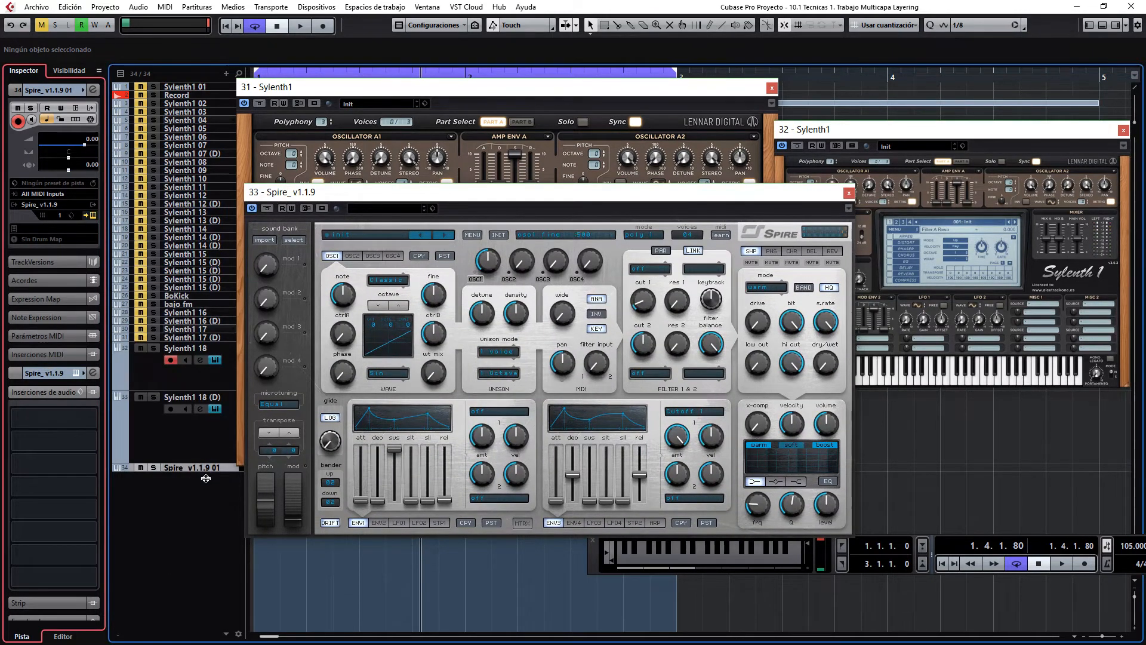
{"action": "left_click_drag", "start_coordinate": [206, 472], "coordinate": [200, 546]}
Step: Compare the same note played through Spire alone and through Sylenth1 18 alone, arming one track at a time
{"action": "left_click", "coordinate": [171, 361]}
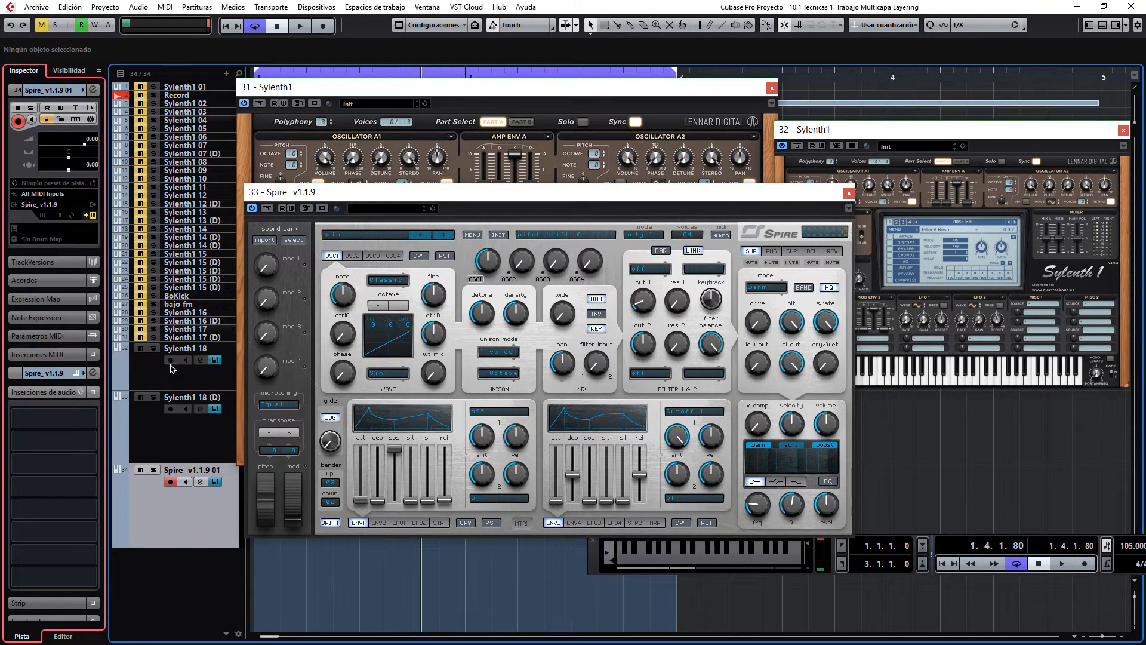
{"action": "left_click", "coordinate": [705, 563]}
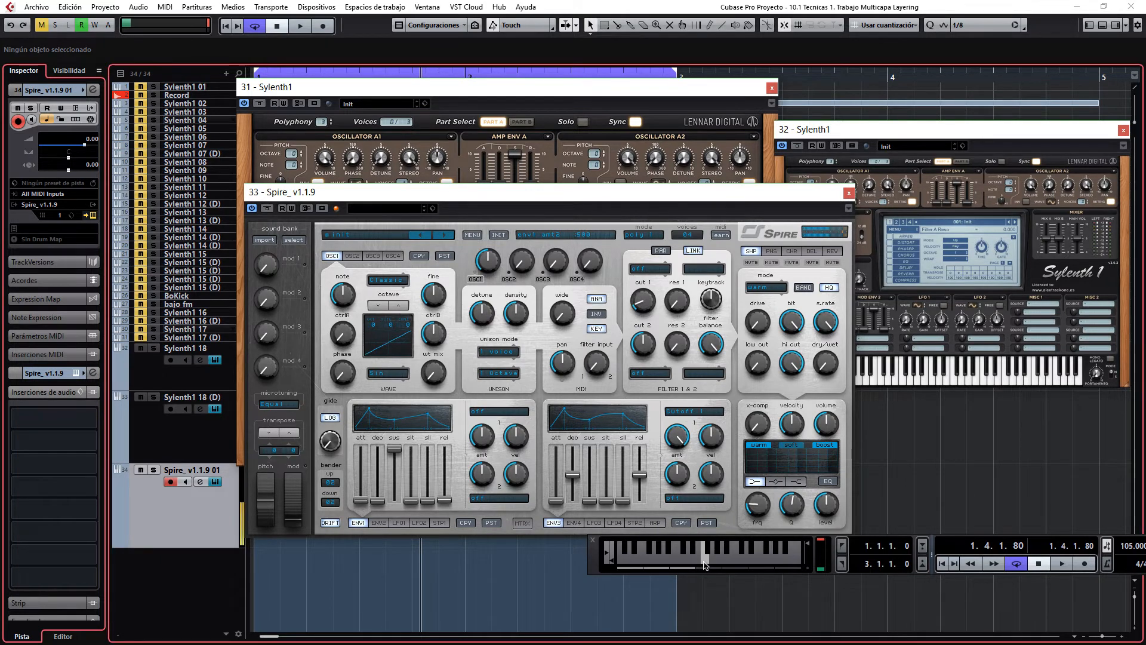
{"action": "left_click", "coordinate": [705, 564]}
{"action": "left_click", "coordinate": [705, 564]}
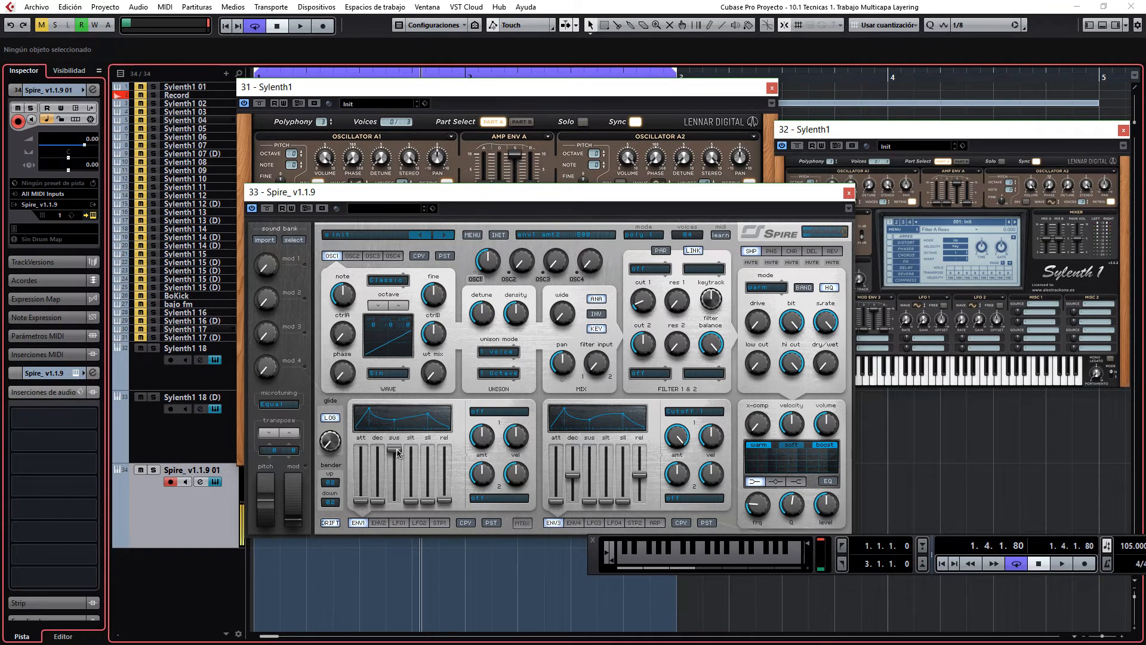
{"action": "left_click", "coordinate": [200, 387]}
{"action": "left_click", "coordinate": [704, 563]}
{"action": "left_click", "coordinate": [705, 563]}
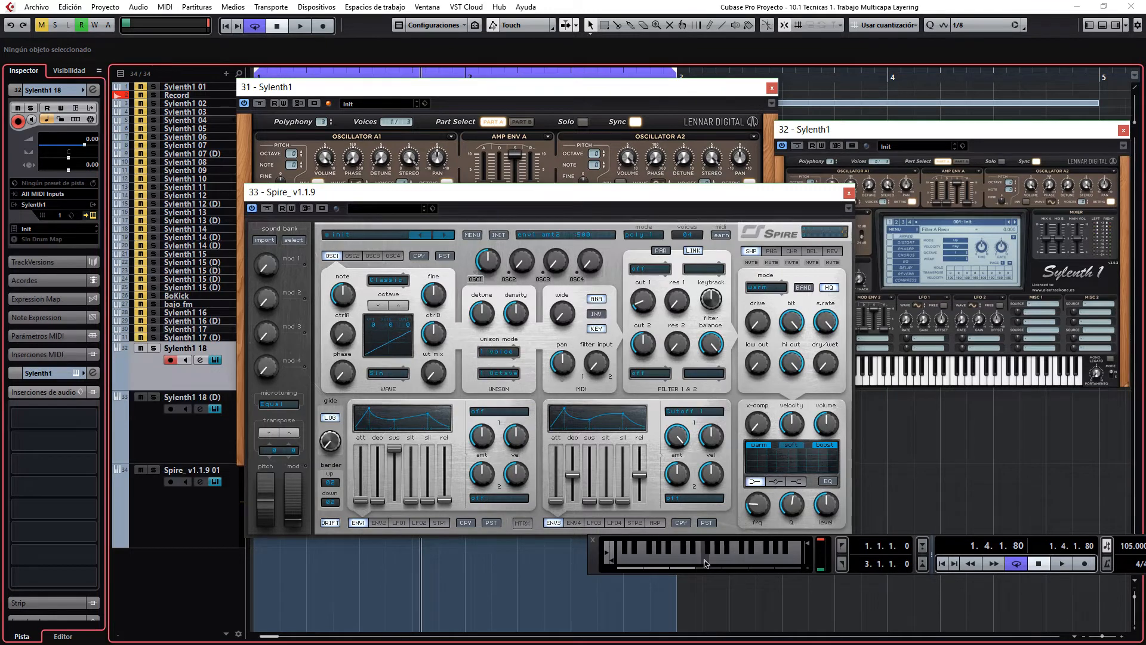
Step: Record-enable the Spire track together with Sylenth1 18 and audition the two synths layered
{"action": "left_click", "coordinate": [171, 483]}
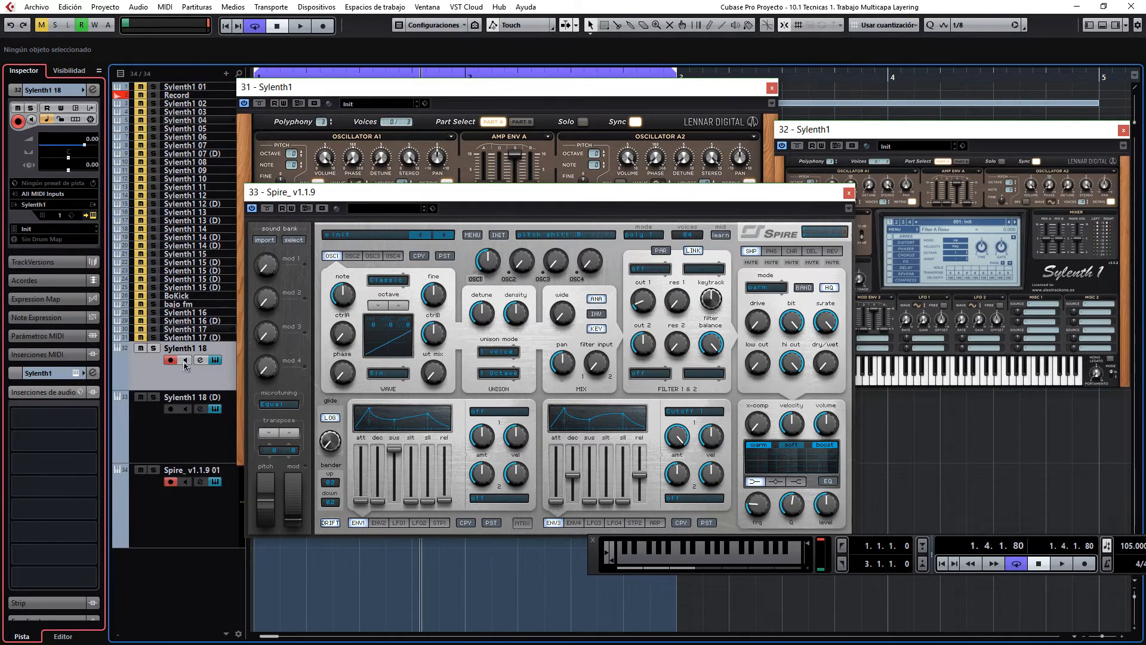
{"action": "left_click", "coordinate": [708, 563]}
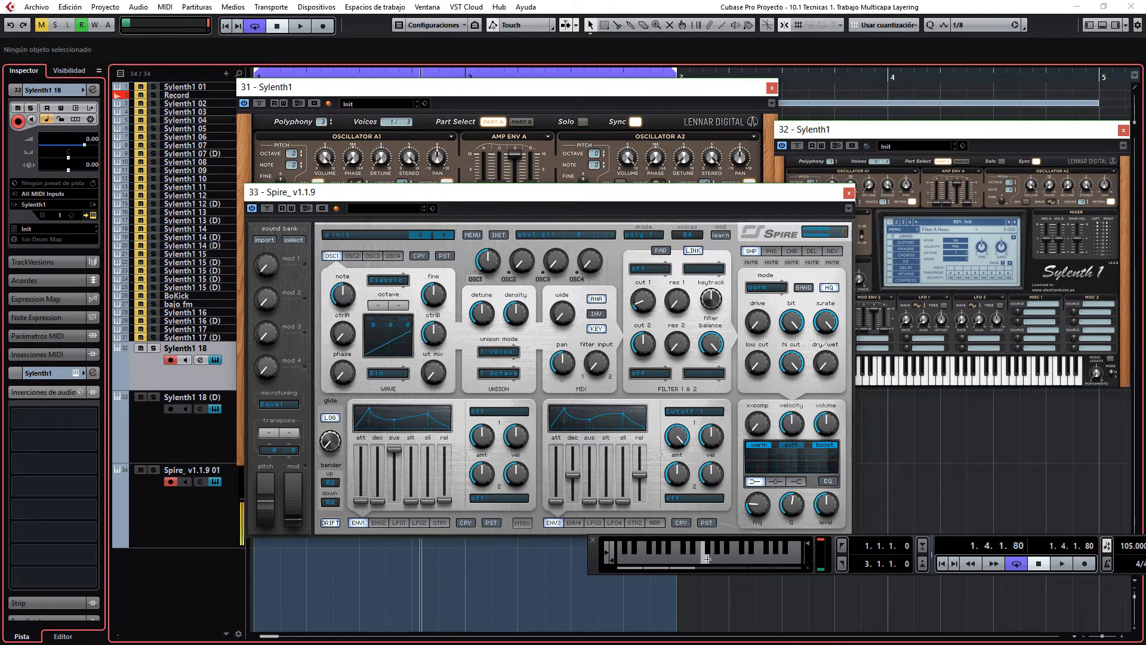
{"action": "left_click", "coordinate": [709, 564]}
{"action": "left_click", "coordinate": [708, 563]}
{"action": "left_click", "coordinate": [708, 564]}
Step: Raise Spire's master volume and audition the layer with Sylenth1 18 again using repeated notes
{"action": "left_click_drag", "start_coordinate": [826, 427], "coordinate": [828, 394]}
{"action": "left_click", "coordinate": [707, 564]}
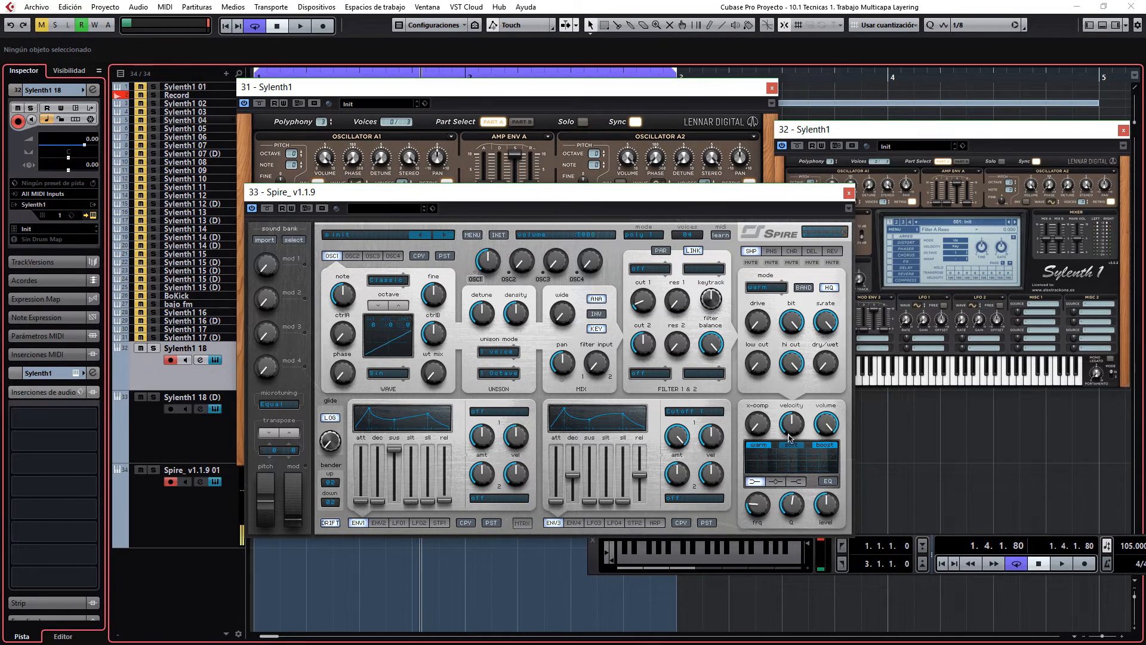
{"action": "left_click", "coordinate": [706, 563]}
{"action": "left_click", "coordinate": [693, 561]}
{"action": "left_click", "coordinate": [707, 563]}
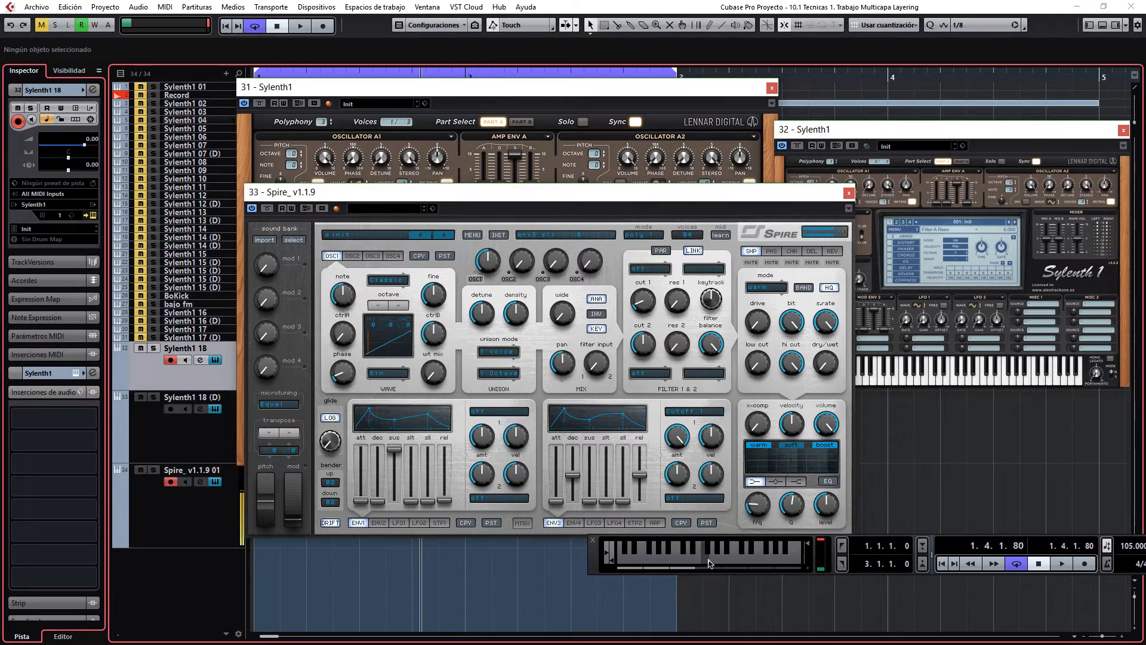
{"action": "left_click", "coordinate": [709, 561]}
Step: Adjust Spire's OSC1 phase and rebalance its master volume against Sylenth1 in the layered sound
{"action": "left_click_drag", "start_coordinate": [345, 379], "coordinate": [357, 345]}
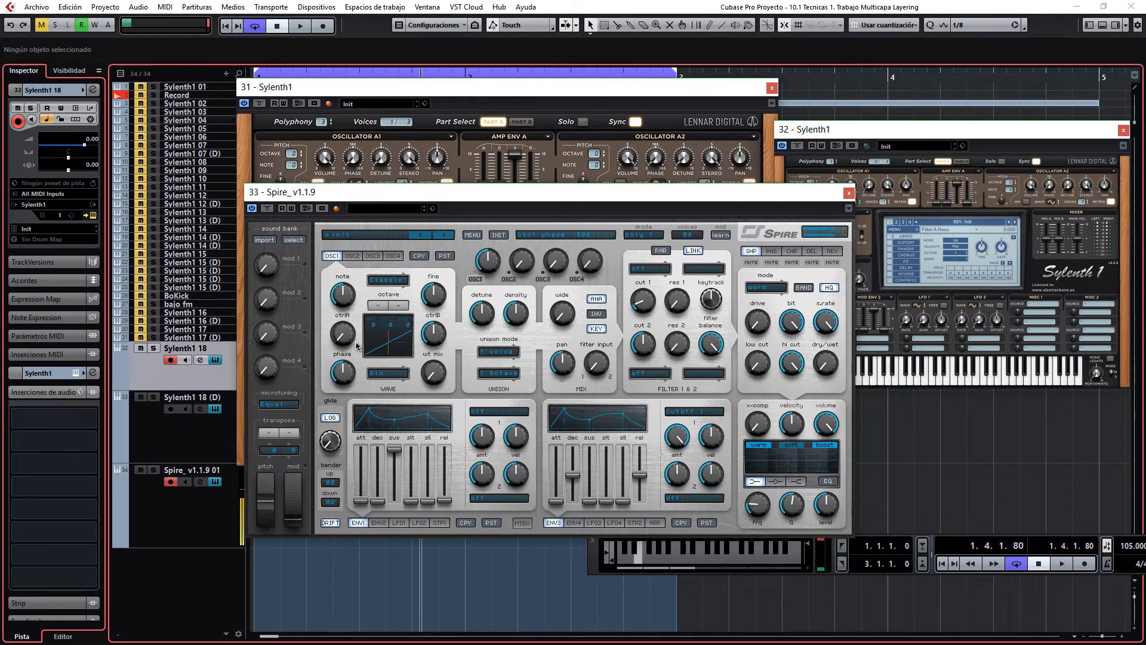
{"action": "left_click_drag", "start_coordinate": [839, 429], "coordinate": [869, 533]}
{"action": "left_click_drag", "start_coordinate": [350, 437], "coordinate": [356, 390]}
{"action": "mouse_move", "coordinate": [827, 415]}
{"action": "left_mouse_down"}
{"action": "mouse_move", "coordinate": [833, 394]}
{"action": "mouse_move", "coordinate": [834, 460]}
{"action": "mouse_move", "coordinate": [835, 420]}
{"action": "left_mouse_up"}
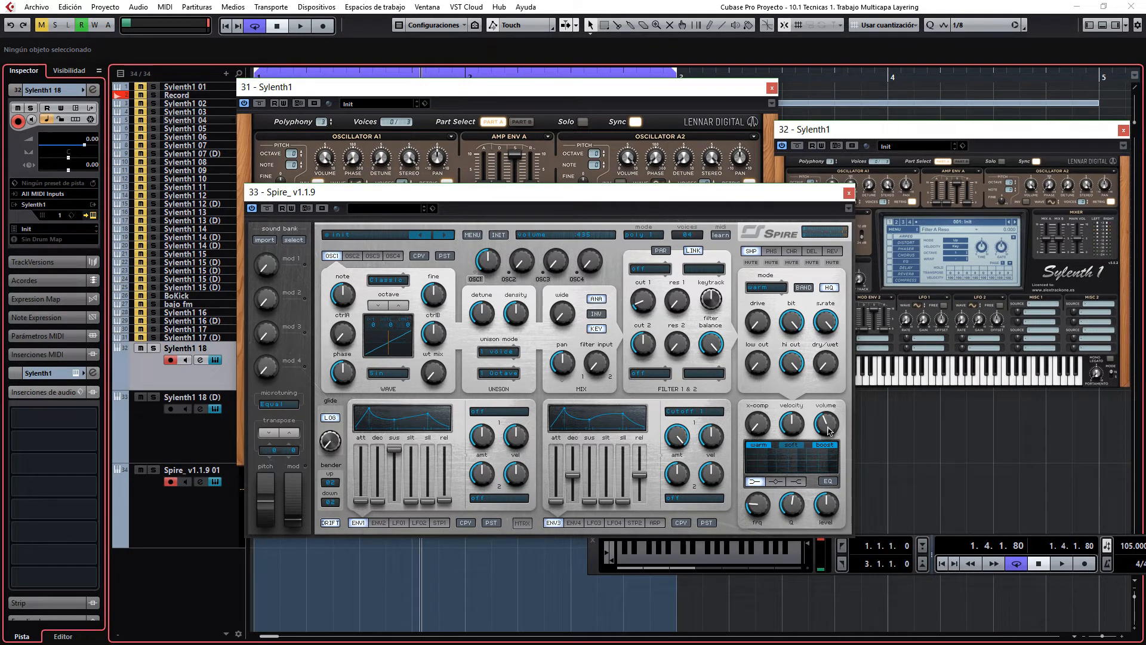
{"action": "left_click_drag", "start_coordinate": [829, 431], "coordinate": [831, 423]}
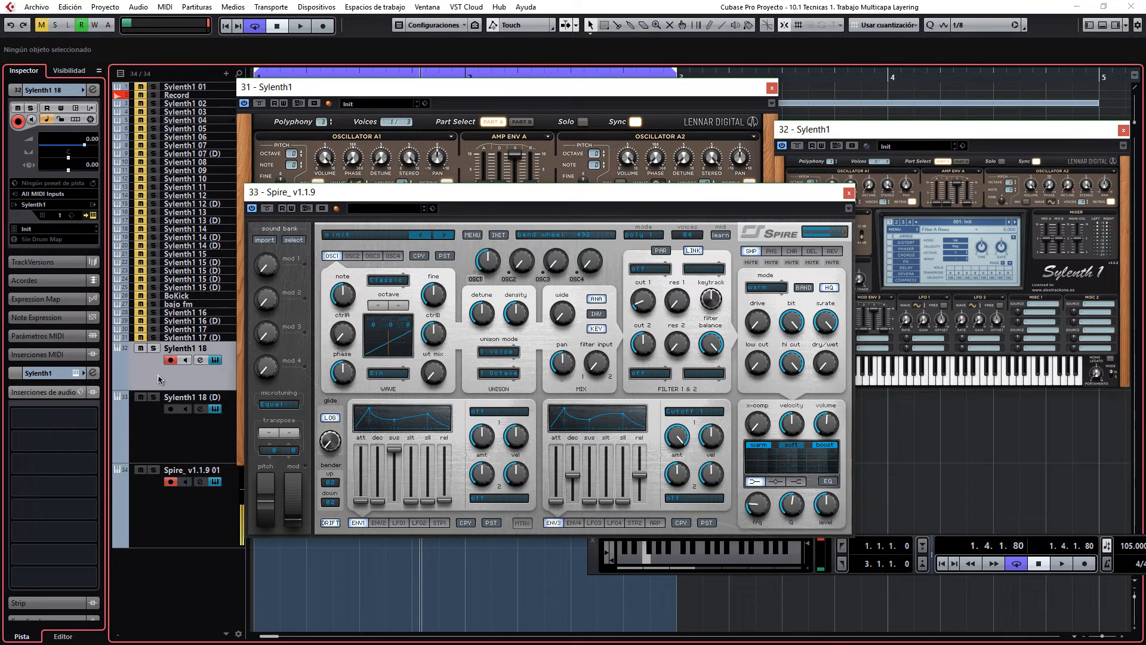
{"action": "left_click", "coordinate": [830, 425]}
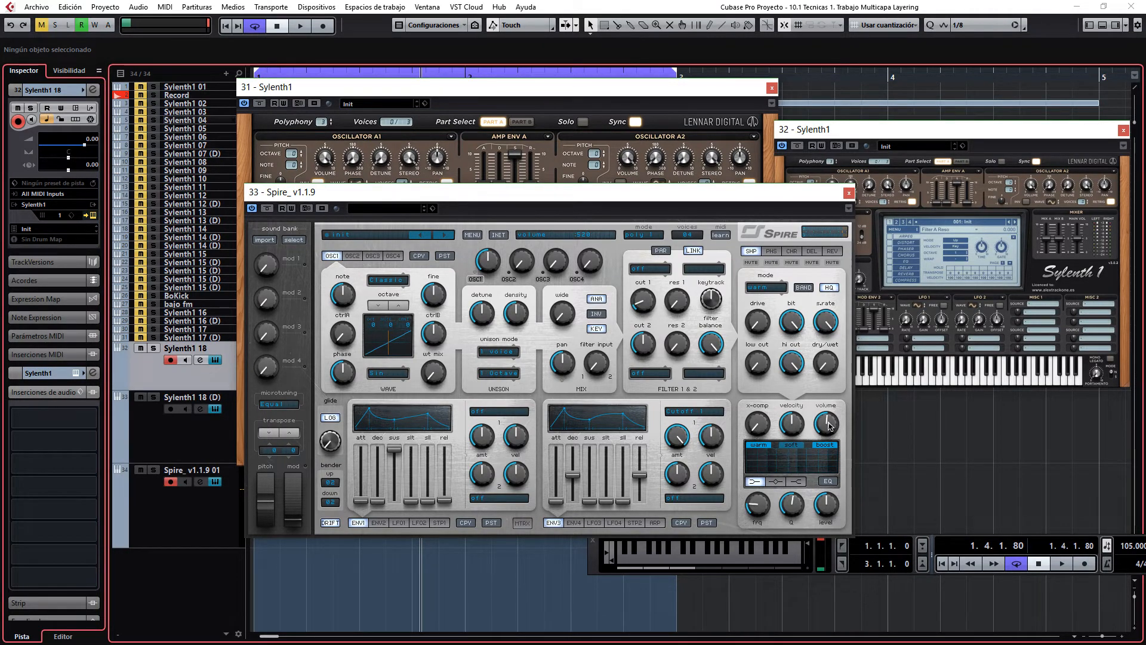
{"action": "left_click_drag", "start_coordinate": [830, 425], "coordinate": [831, 452]}
Step: In the original Sylenth1, turn off oscillator A1's retrigger, increase its voices and lengthen the amp envelope A release
{"action": "left_click_drag", "start_coordinate": [735, 194], "coordinate": [813, 180]}
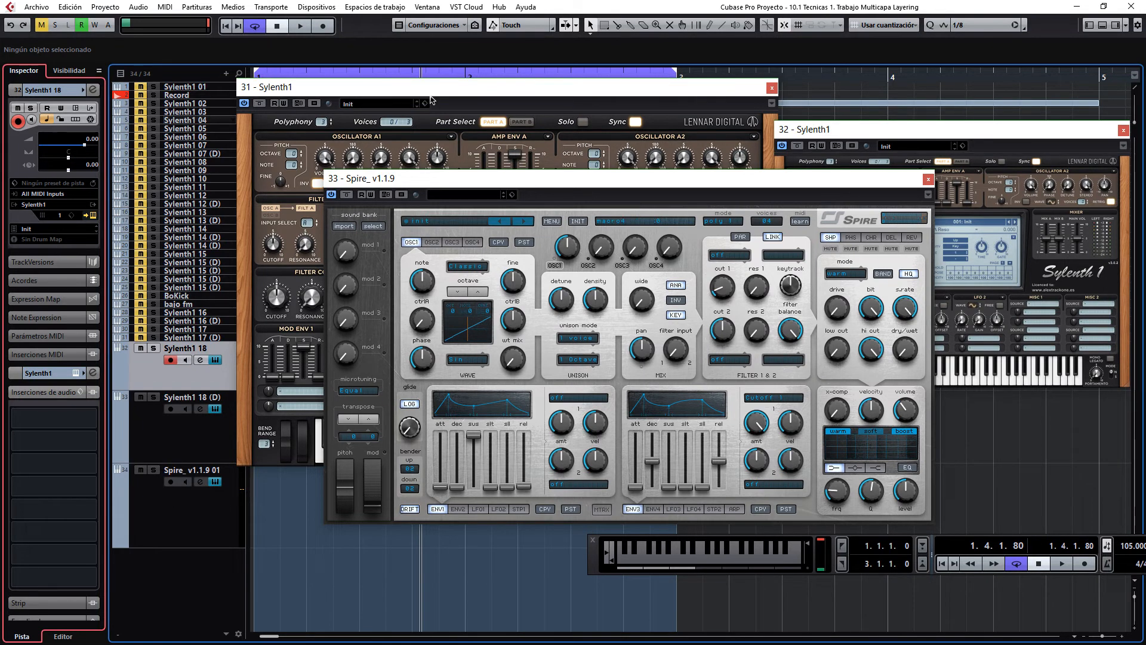
{"action": "left_click", "coordinate": [525, 152]}
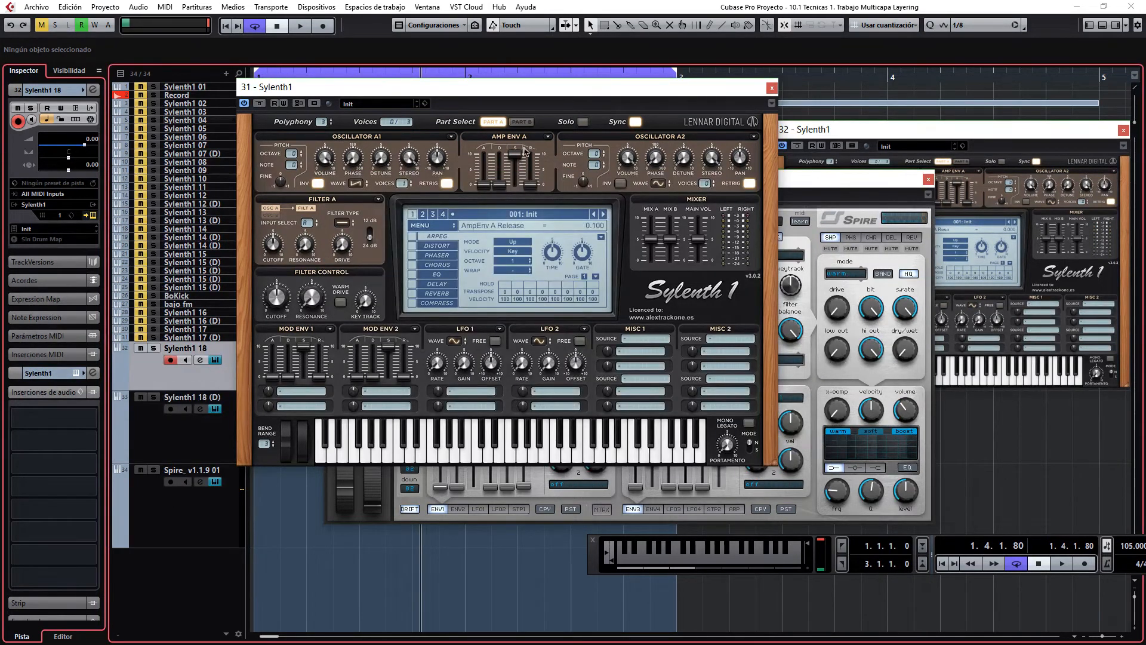
{"action": "left_click", "coordinate": [446, 184]}
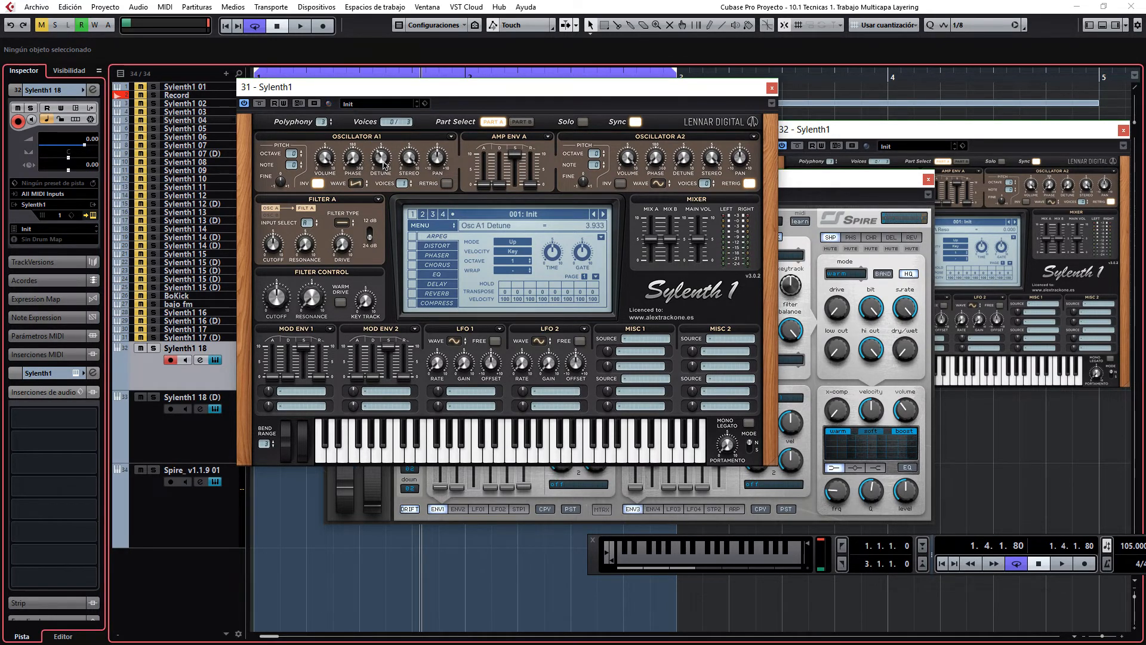
{"action": "left_click_drag", "start_coordinate": [402, 183], "coordinate": [410, 91]}
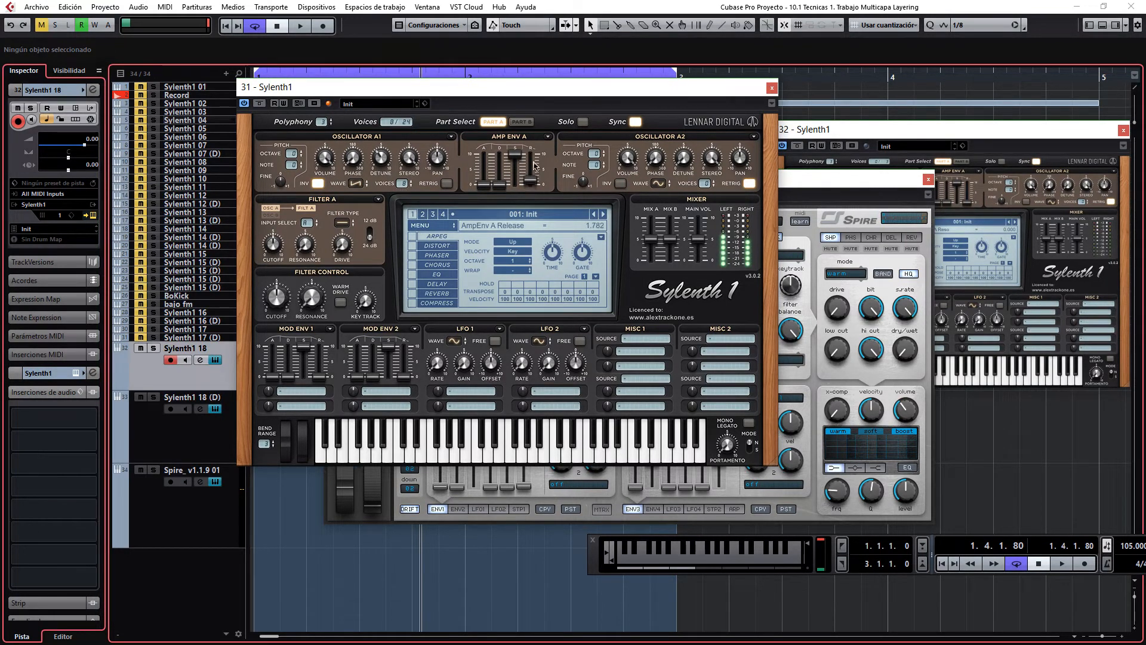
{"action": "left_click_drag", "start_coordinate": [534, 167], "coordinate": [536, 155]}
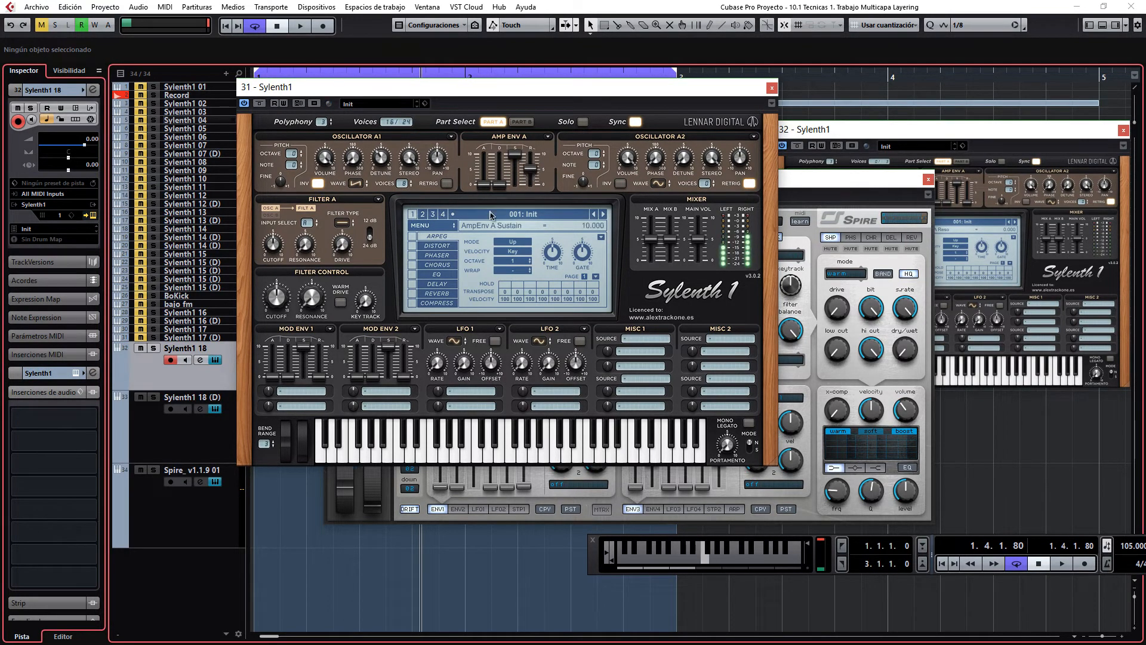
Step: Enable the original Sylenth1's EQ in 2-Pole mode with the treble at 15 dB
{"action": "left_click", "coordinate": [412, 274]}
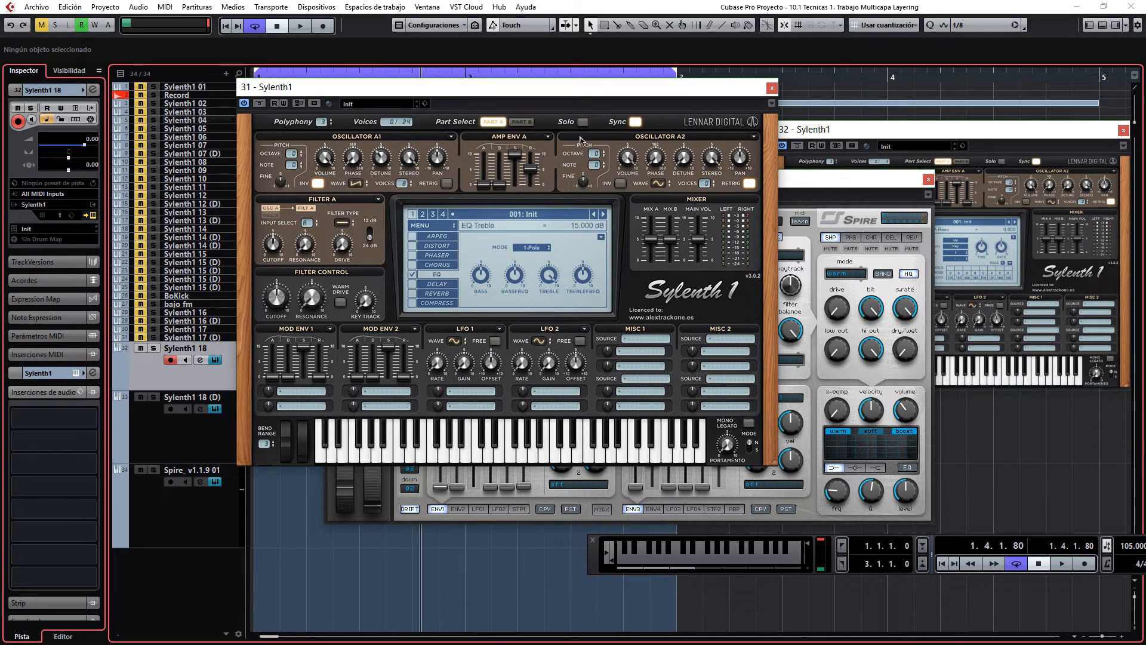
{"action": "left_click", "coordinate": [532, 247]}
{"action": "left_click", "coordinate": [535, 263]}
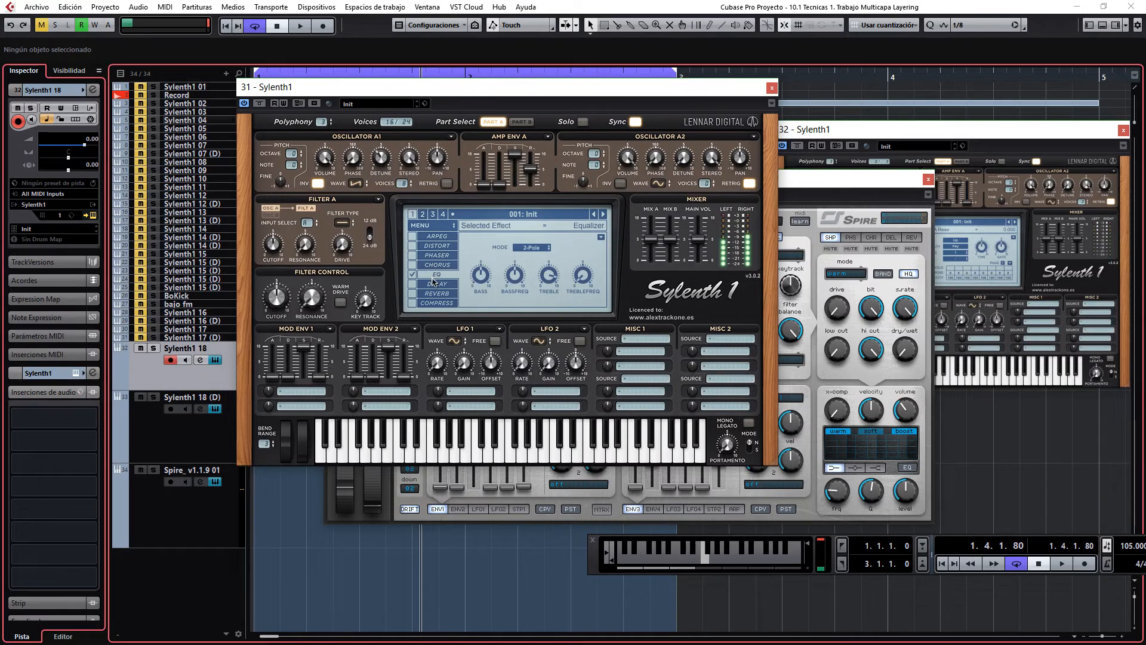
Step: Enable the original Sylenth1's delay and reverb, with delay dry/wet at about 45%, and adjust the reverb's damping
{"action": "left_click", "coordinate": [413, 284]}
{"action": "left_click", "coordinate": [412, 294]}
{"action": "left_click", "coordinate": [437, 284]}
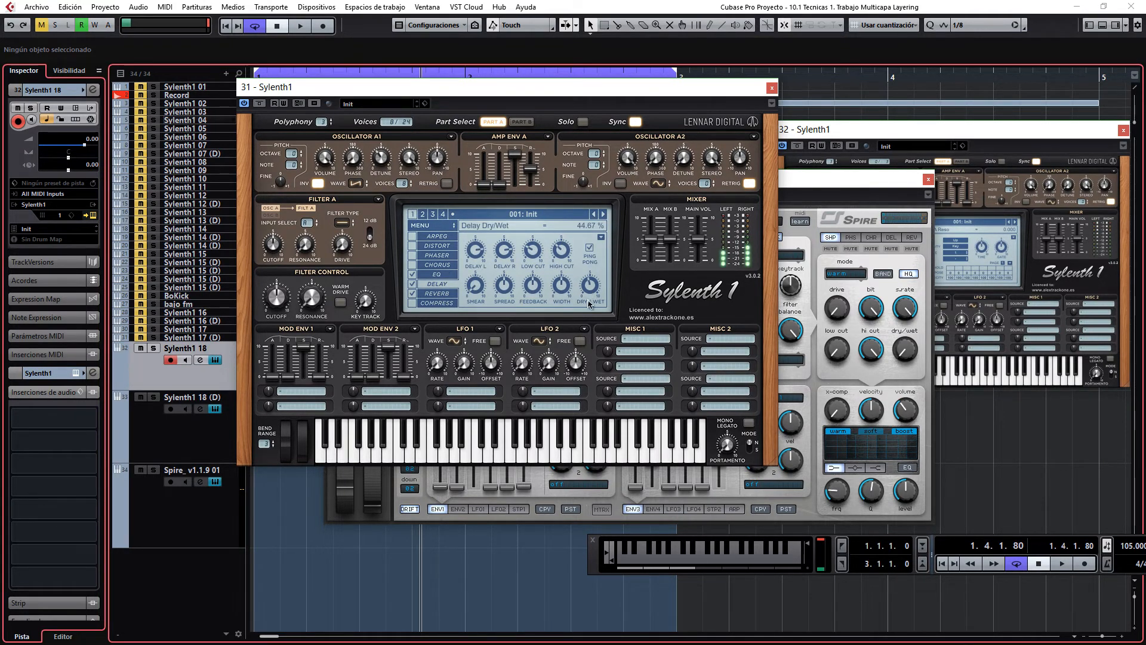
{"action": "left_click", "coordinate": [437, 293]}
{"action": "left_click_drag", "start_coordinate": [544, 258], "coordinate": [557, 259]}
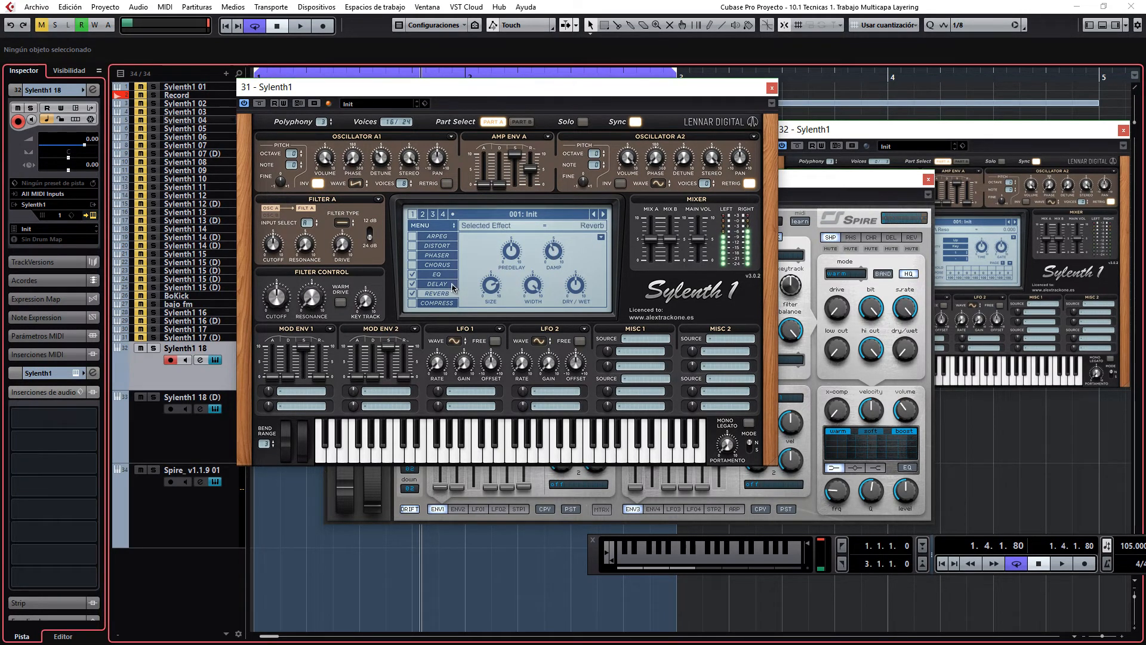
Step: Arm the Spire track alone and set its OSC1 unison to a multi-voice mode
{"action": "left_click", "coordinate": [175, 528]}
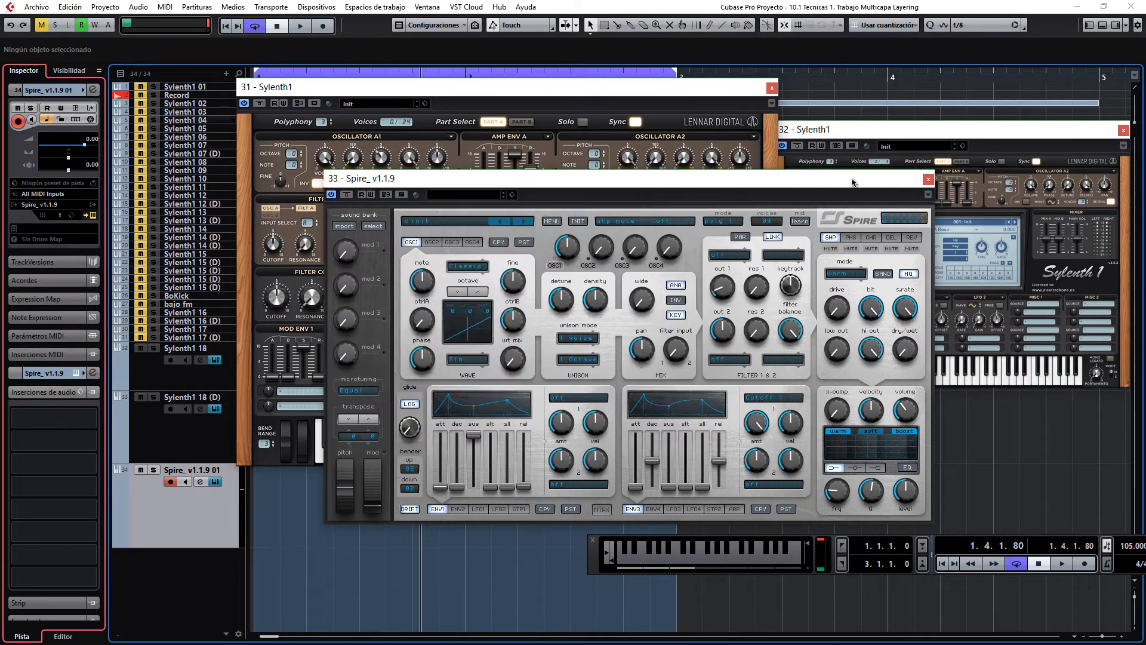
{"action": "left_click", "coordinate": [839, 177]}
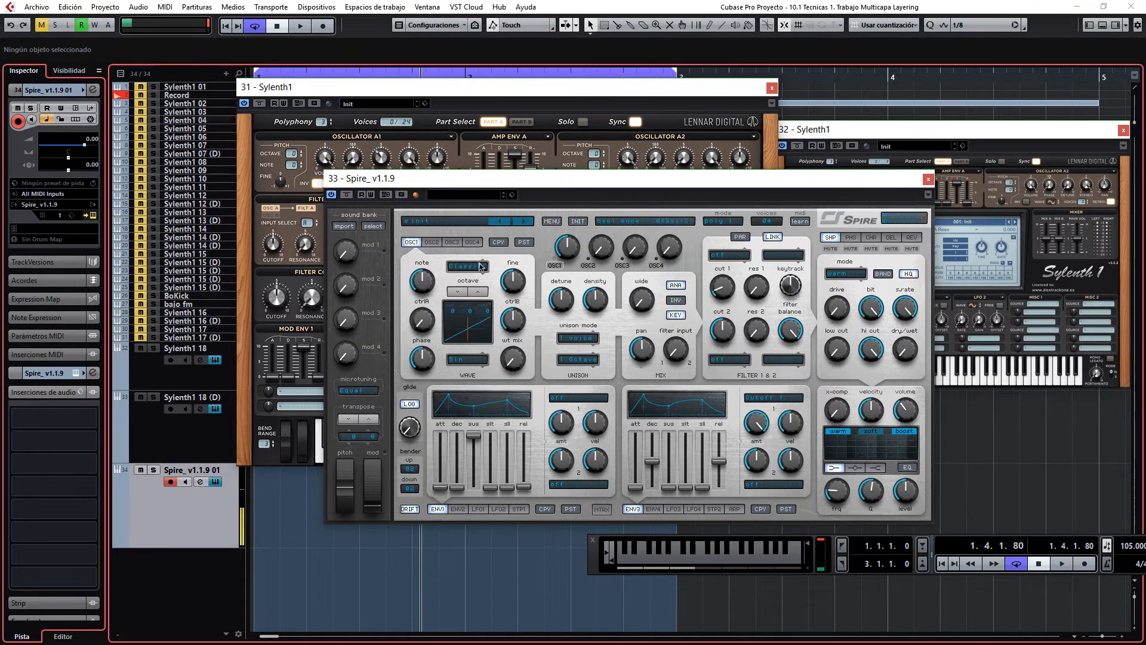
{"action": "left_click", "coordinate": [578, 338]}
{"action": "left_click", "coordinate": [593, 447]}
Step: Adjust the density and detune of Spire's OSC1 unison and lengthen the ENV1 release
{"action": "left_click_drag", "start_coordinate": [599, 302], "coordinate": [593, 367]}
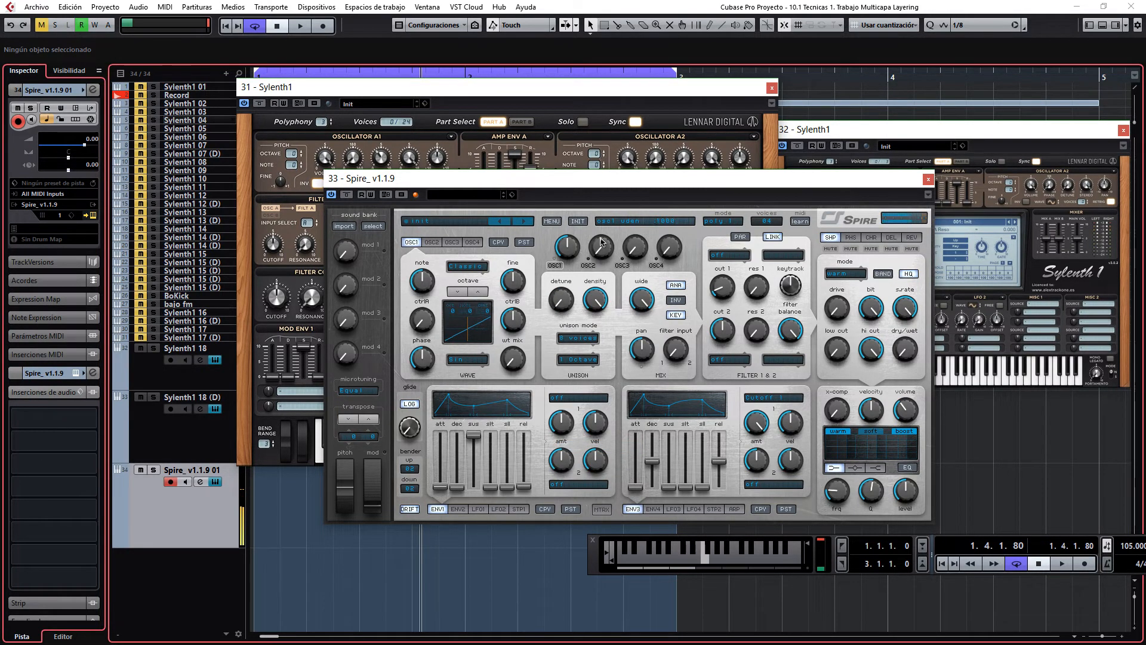
{"action": "left_click_drag", "start_coordinate": [597, 301], "coordinate": [601, 360]}
{"action": "left_click_drag", "start_coordinate": [562, 310], "coordinate": [576, 242]}
{"action": "left_click_drag", "start_coordinate": [596, 300], "coordinate": [597, 391]}
{"action": "left_click_drag", "start_coordinate": [569, 303], "coordinate": [566, 327]}
{"action": "left_click_drag", "start_coordinate": [568, 301], "coordinate": [565, 271]}
{"action": "left_click_drag", "start_coordinate": [523, 486], "coordinate": [536, 463]}
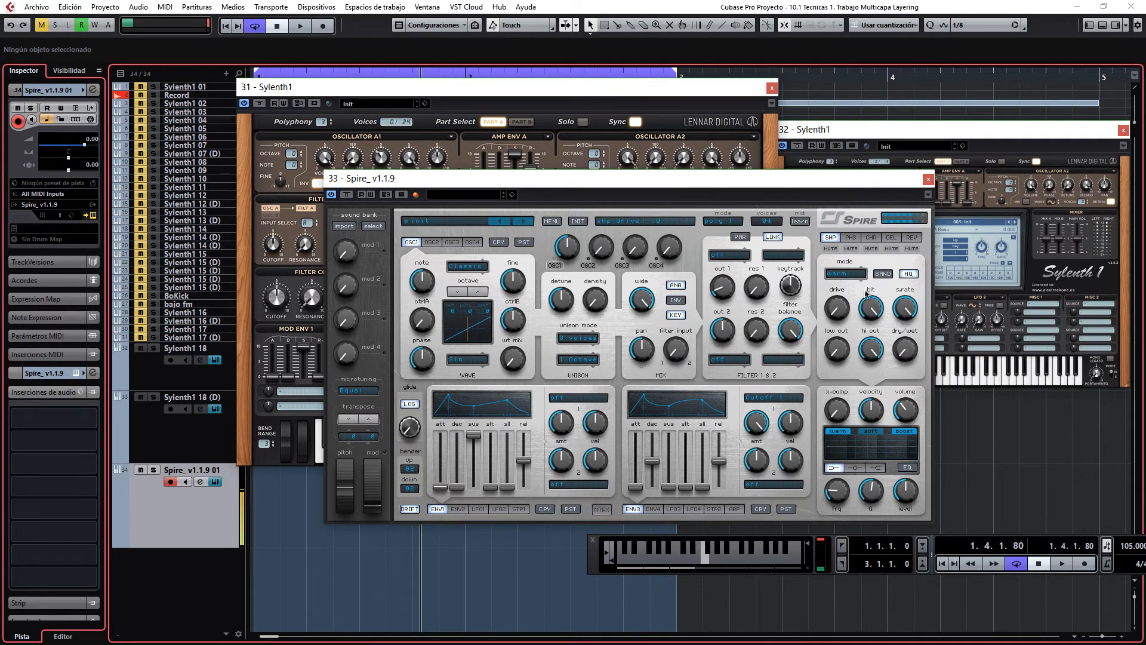
Step: Set up Spire's delay and reverb effects, adjusting their width and mix
{"action": "left_click", "coordinate": [892, 238]}
{"action": "left_click_drag", "start_coordinate": [906, 315], "coordinate": [914, 317]}
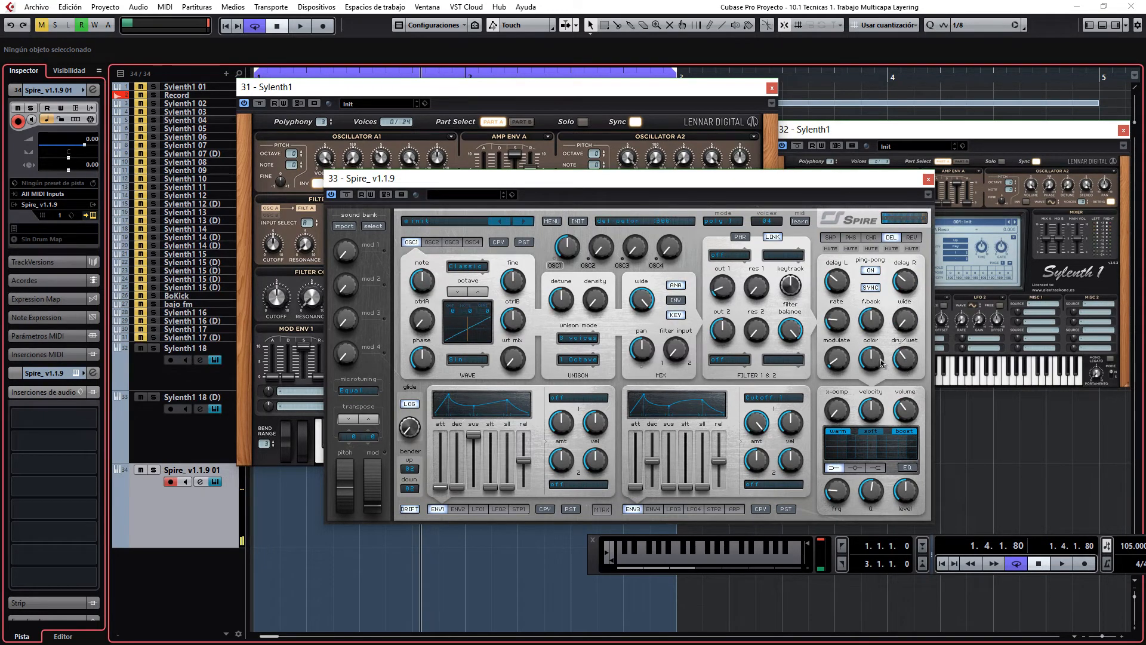
{"action": "left_click", "coordinate": [911, 237]}
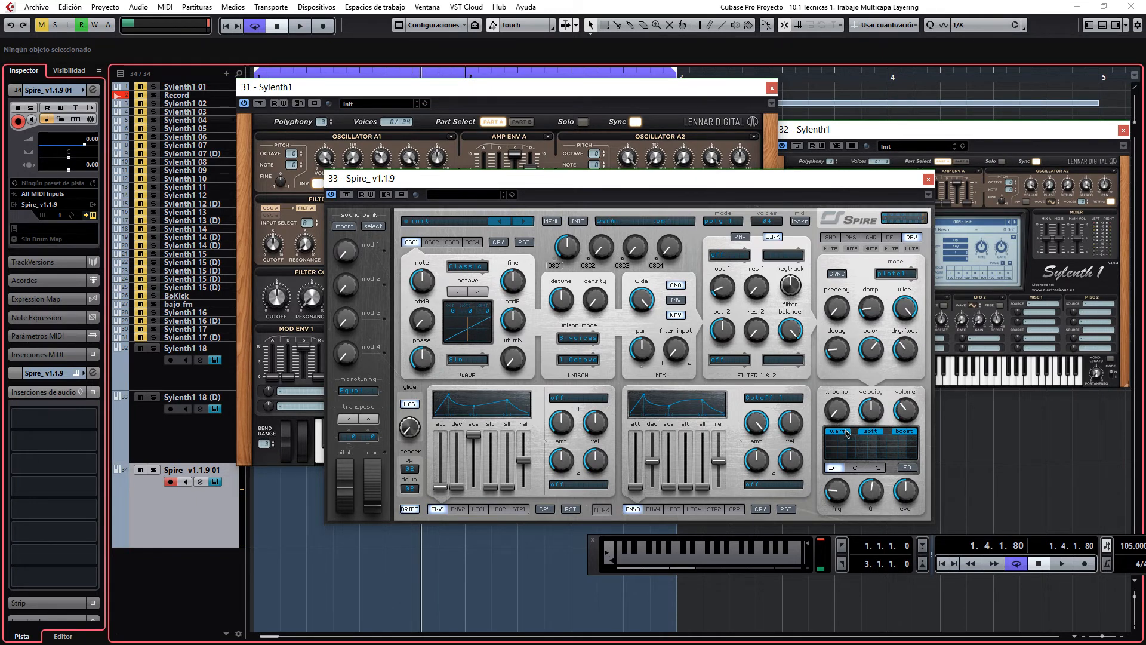
Step: Enable Spire's EQ and shape its high and low bands
{"action": "left_click", "coordinate": [876, 467]}
{"action": "left_click", "coordinate": [908, 467]}
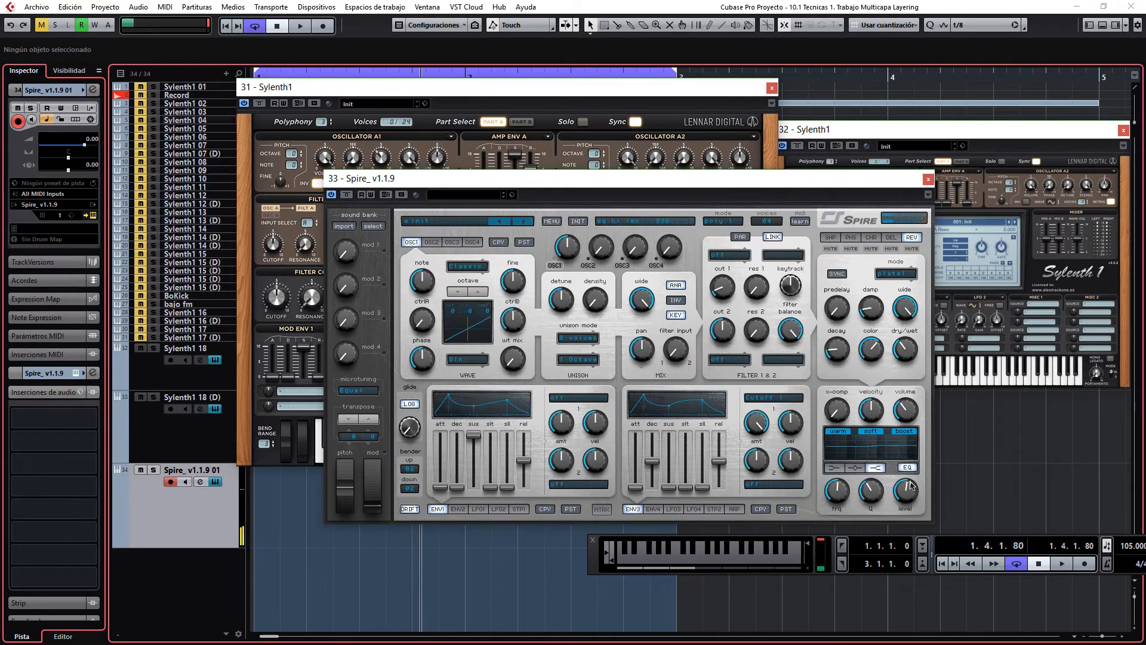
{"action": "left_click", "coordinate": [834, 468]}
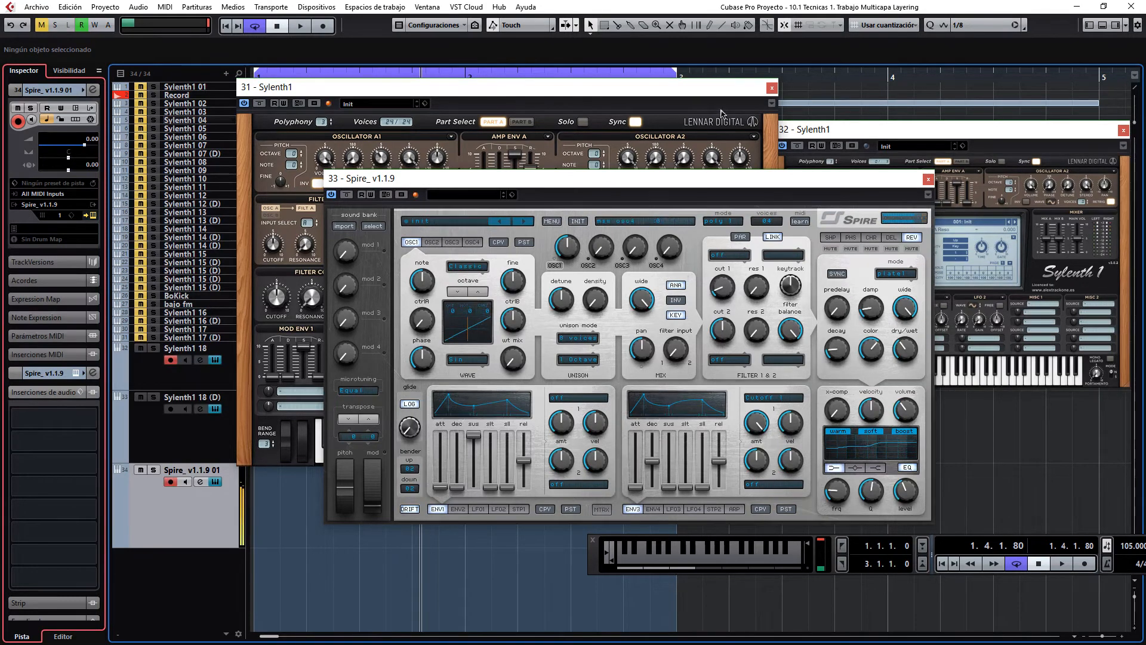
Step: Close both Sylenth1 instrument windows, keeping only the Spire window open
{"action": "left_click", "coordinate": [772, 88]}
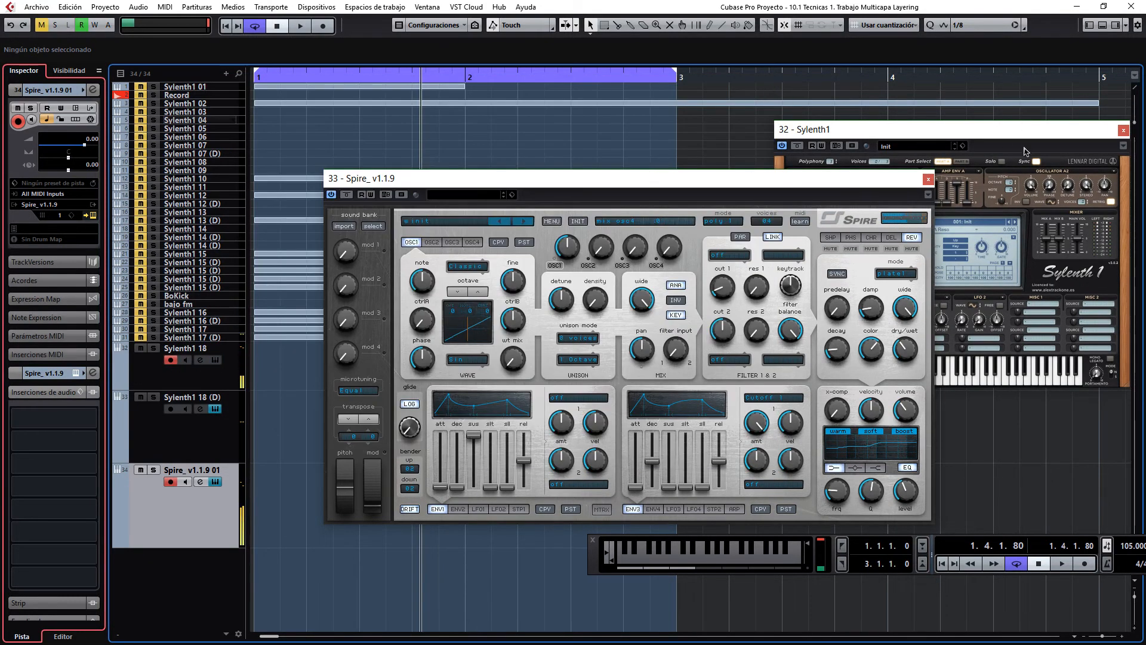
{"action": "left_click", "coordinate": [1124, 130]}
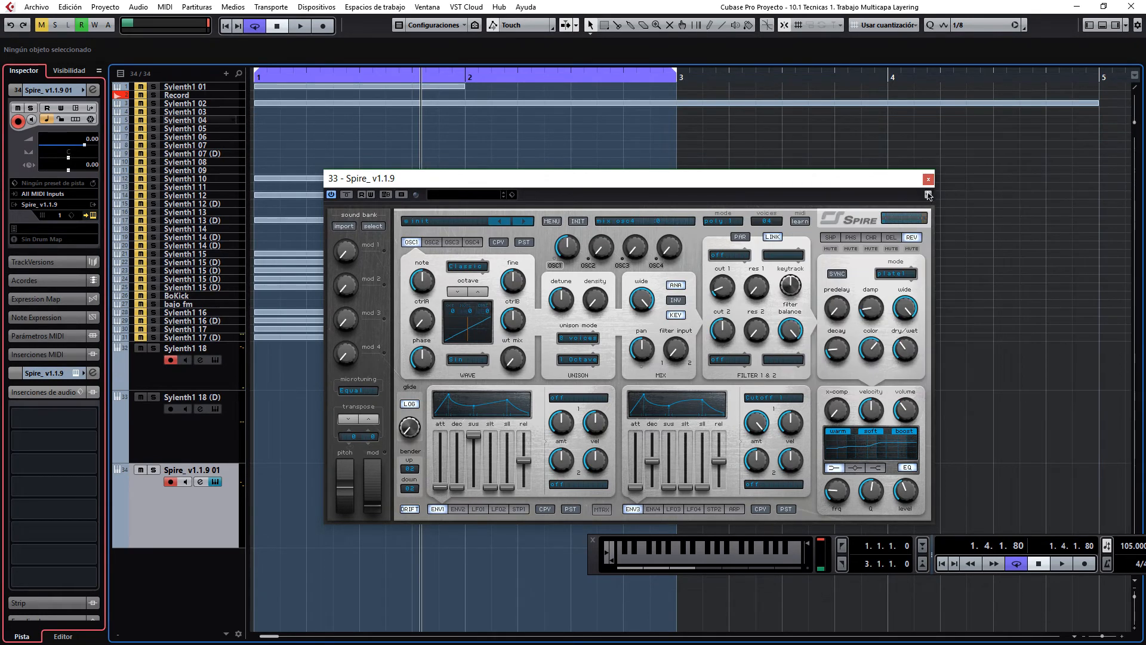
Step: Enable recording on the Sylenth1 18 track alongside Spire, and adjust Spire's output volume to balance the two layers
{"action": "left_click", "coordinate": [928, 179]}
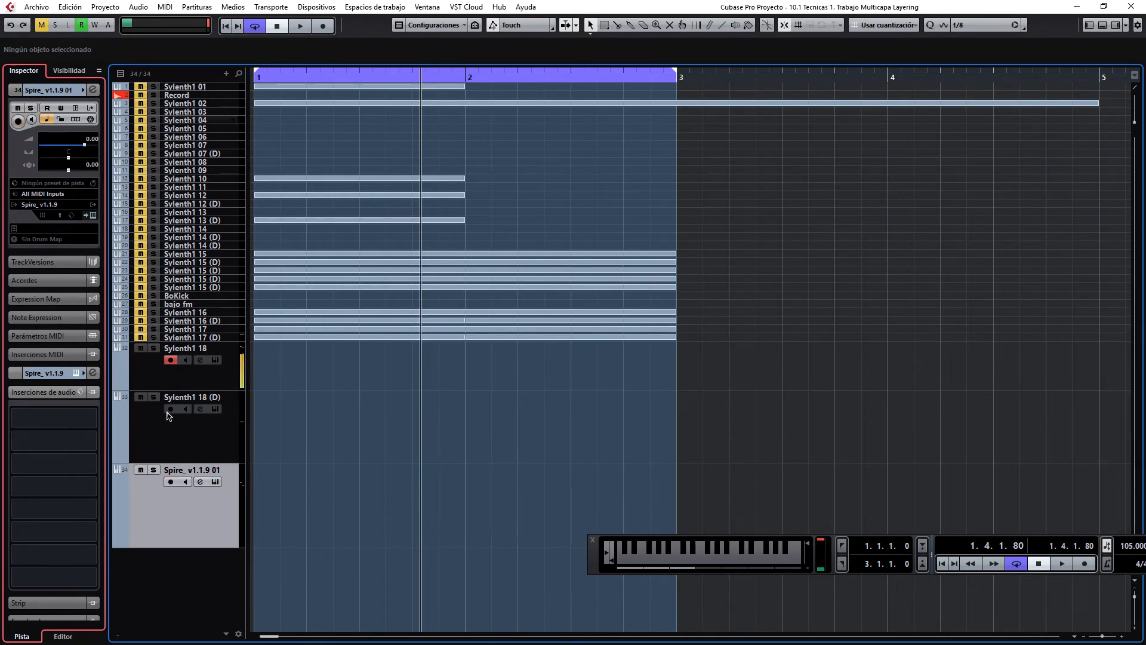
{"action": "left_click", "coordinate": [170, 360]}
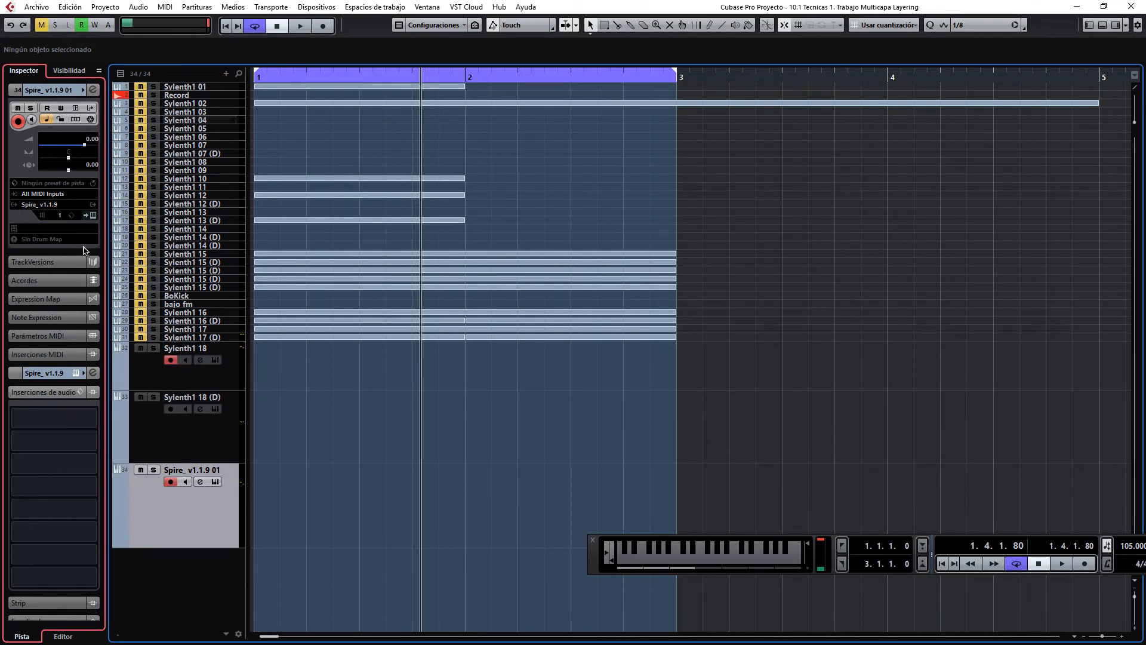
{"action": "left_click", "coordinate": [72, 374]}
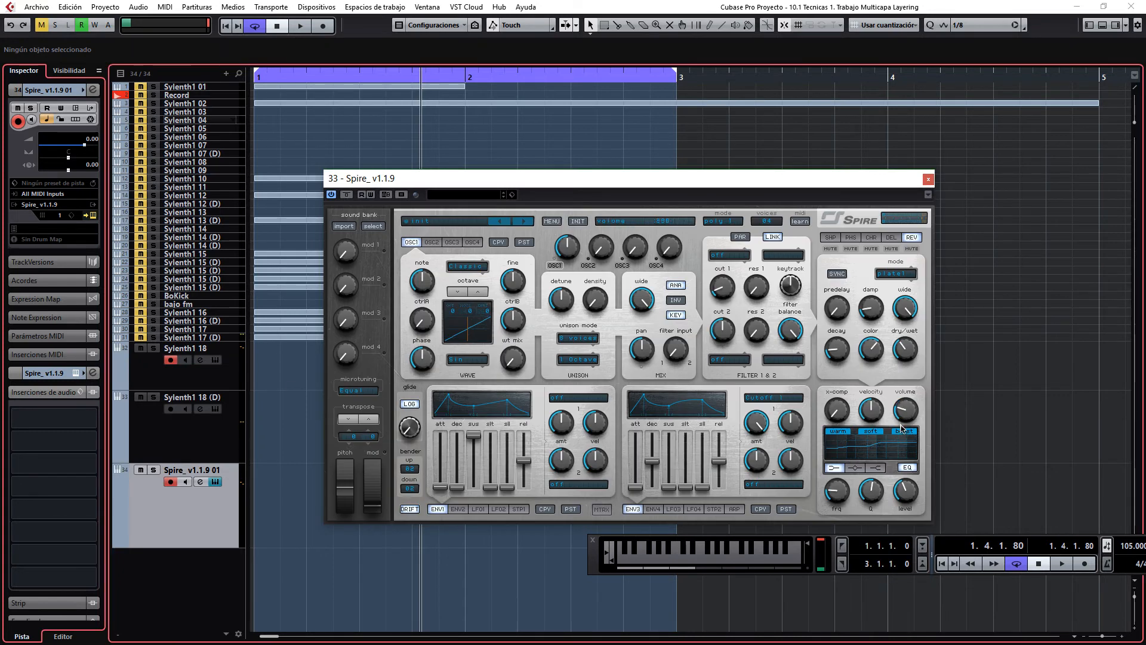
{"action": "left_click_drag", "start_coordinate": [900, 425], "coordinate": [907, 414]}
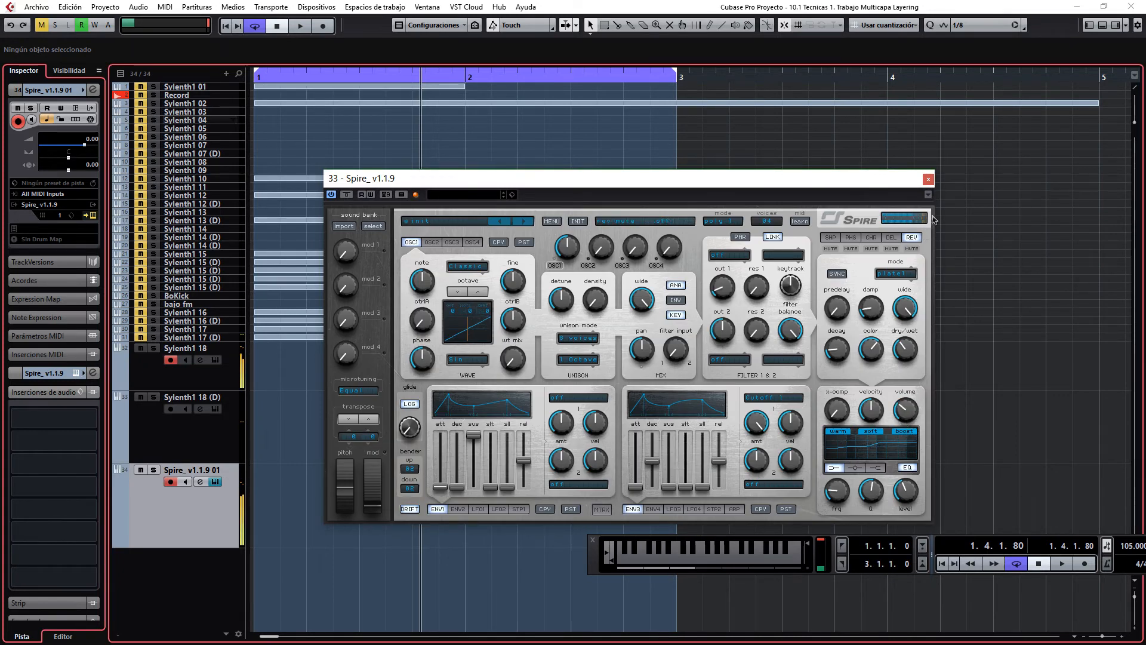
{"action": "left_click", "coordinate": [929, 179]}
Step: Compare the Sylenth1 18 and Spire layers by toggling each track's record enable off and on while holding a note
{"action": "left_click", "coordinate": [171, 481]}
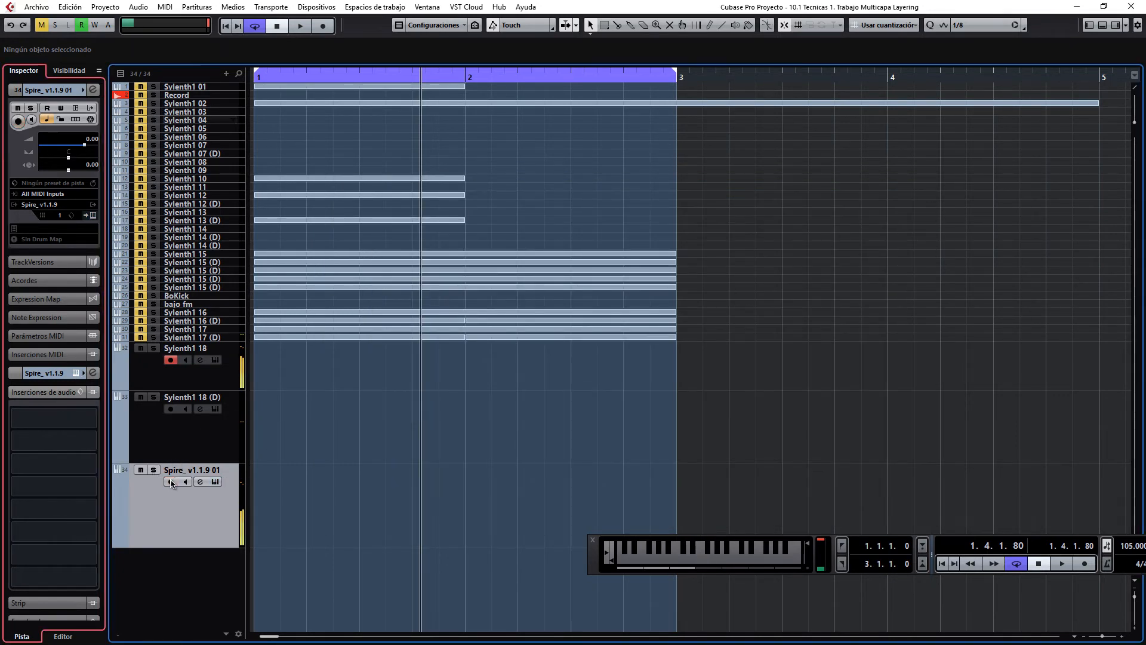
{"action": "left_click", "coordinate": [171, 481]}
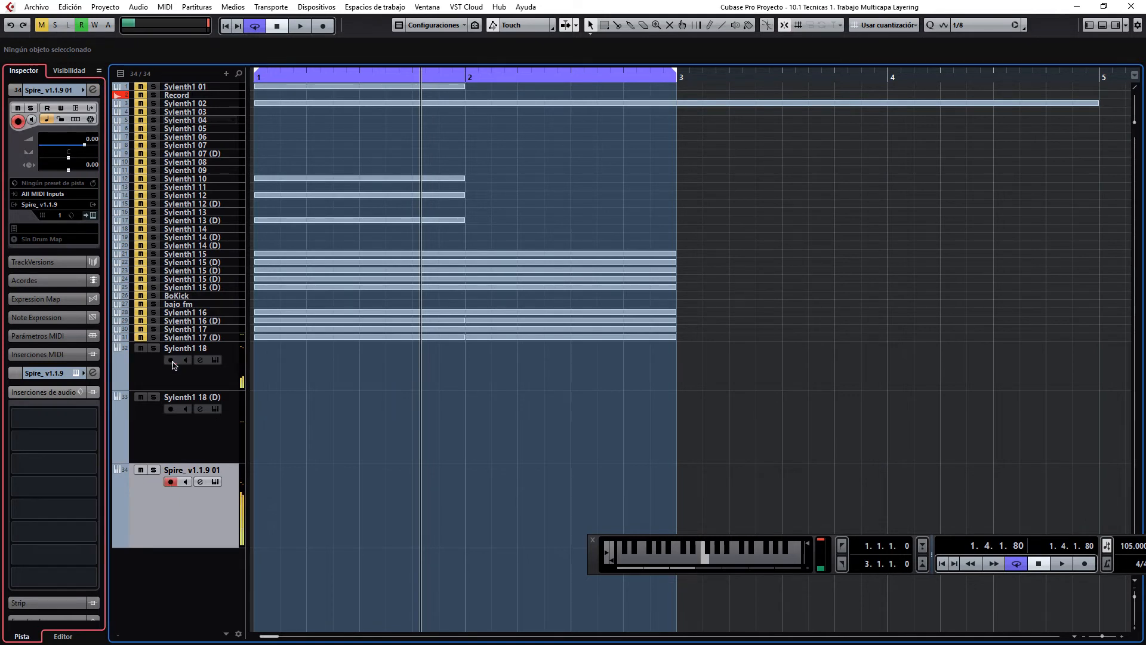
{"action": "left_click", "coordinate": [172, 360]}
Step: Play phrases on the virtual keyboard in different octaves to audition the combined Sylenth1 18 and Spire sound
{"action": "left_click", "coordinate": [720, 571]}
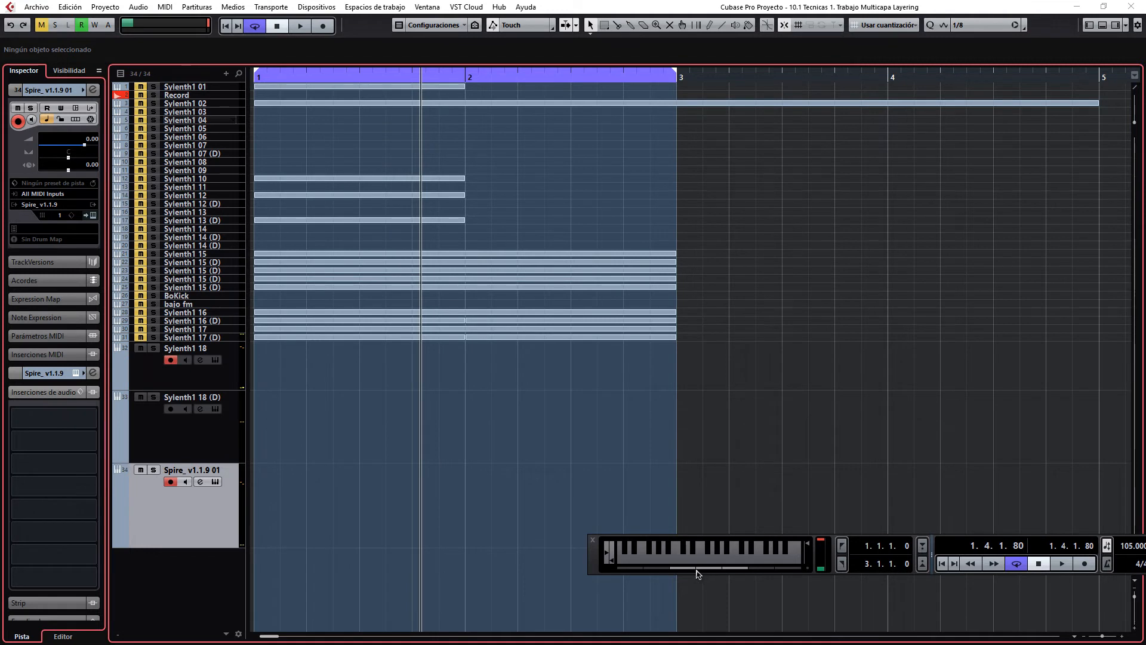
{"action": "left_click", "coordinate": [678, 569]}
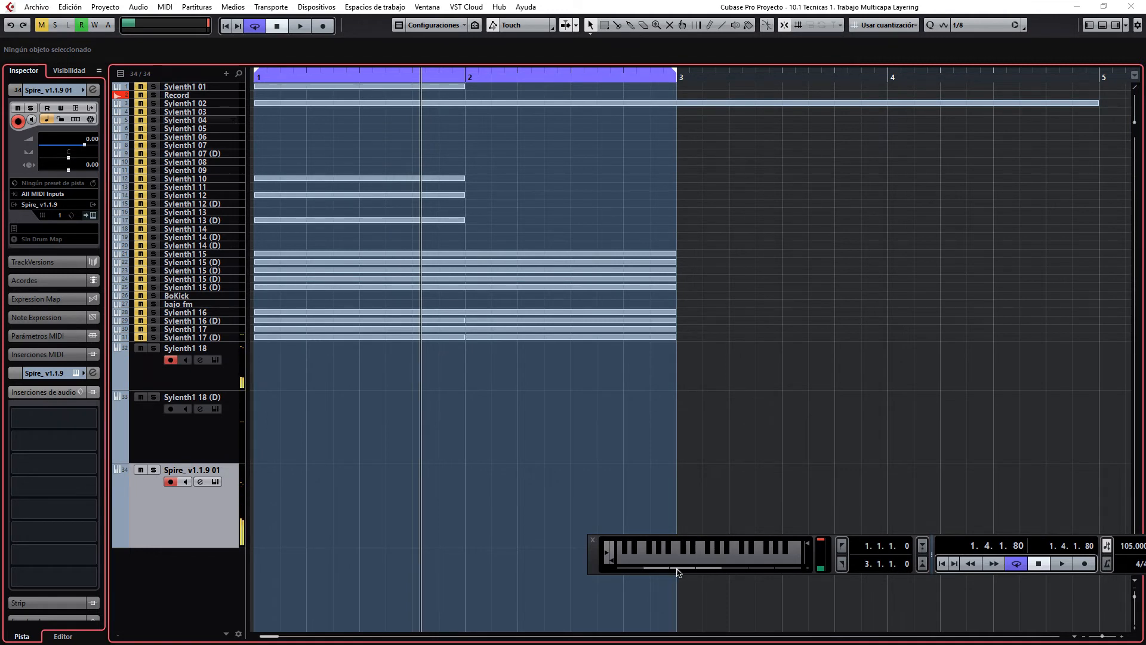
{"action": "key", "text": "r"}
{"action": "key", "text": "y"}
{"action": "key", "text": "i"}
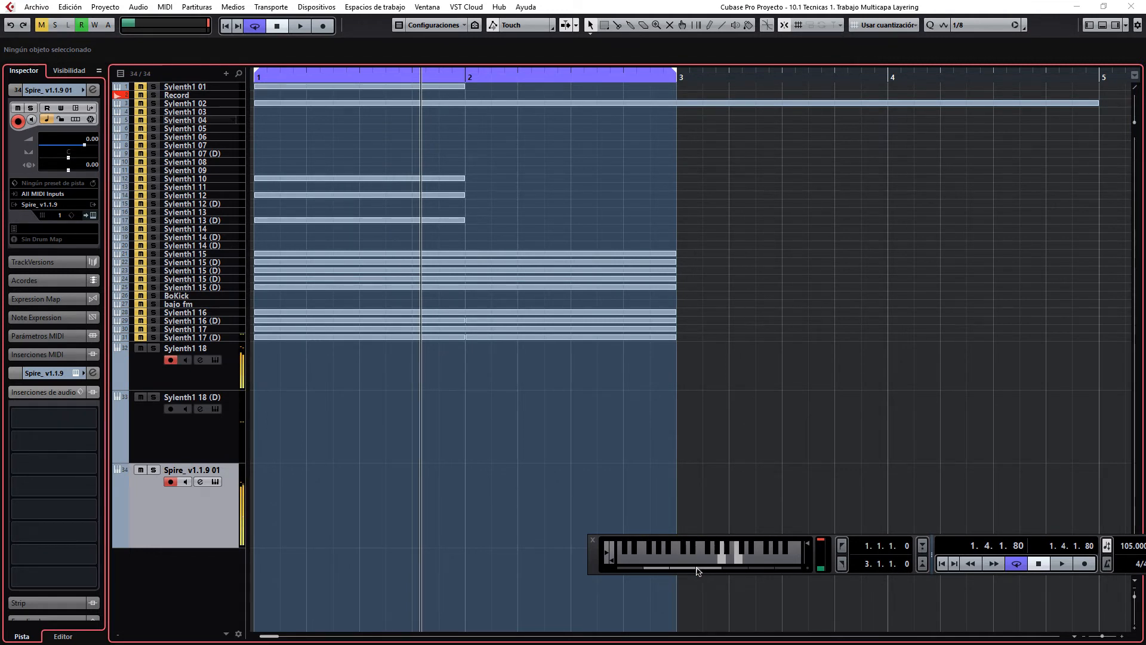
{"action": "key", "text": "v"}
{"action": "key", "text": "y"}
{"action": "key", "text": "v"}
{"action": "key", "text": "u"}
{"action": "key", "text": "o"}
{"action": "key", "text": "u"}
{"action": "key", "text": "o"}
{"action": "key", "text": "n"}
{"action": "left_click", "coordinate": [697, 568]}
{"action": "key", "text": "y"}
{"action": "key", "text": "i"}
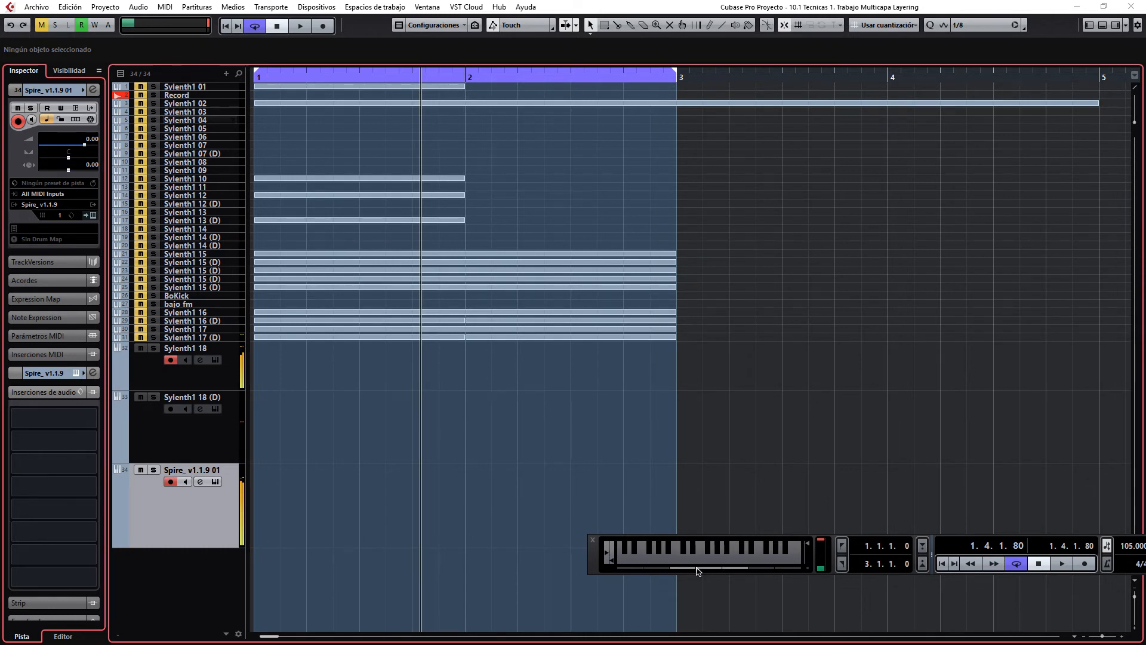
{"action": "key", "text": "v"}
{"action": "key", "text": "y"}
{"action": "key", "text": "i"}
{"action": "key", "text": "y"}
{"action": "key", "text": "i"}
{"action": "key", "text": "i"}
{"action": "key", "text": "e"}
{"action": "left_click_drag", "start_coordinate": [678, 571], "coordinate": [670, 567]}
{"action": "key", "text": "y"}
{"action": "key", "text": "v"}
{"action": "key", "text": "y"}
{"action": "key", "text": "i"}
{"action": "key", "text": "y"}
{"action": "key", "text": "i"}
{"action": "key", "text": "b"}
{"action": "key", "text": "i"}
Step: Toggle the record enable of Spire, then of Sylenth1 18, to hear how much each layer contributes
{"action": "left_click", "coordinate": [172, 482]}
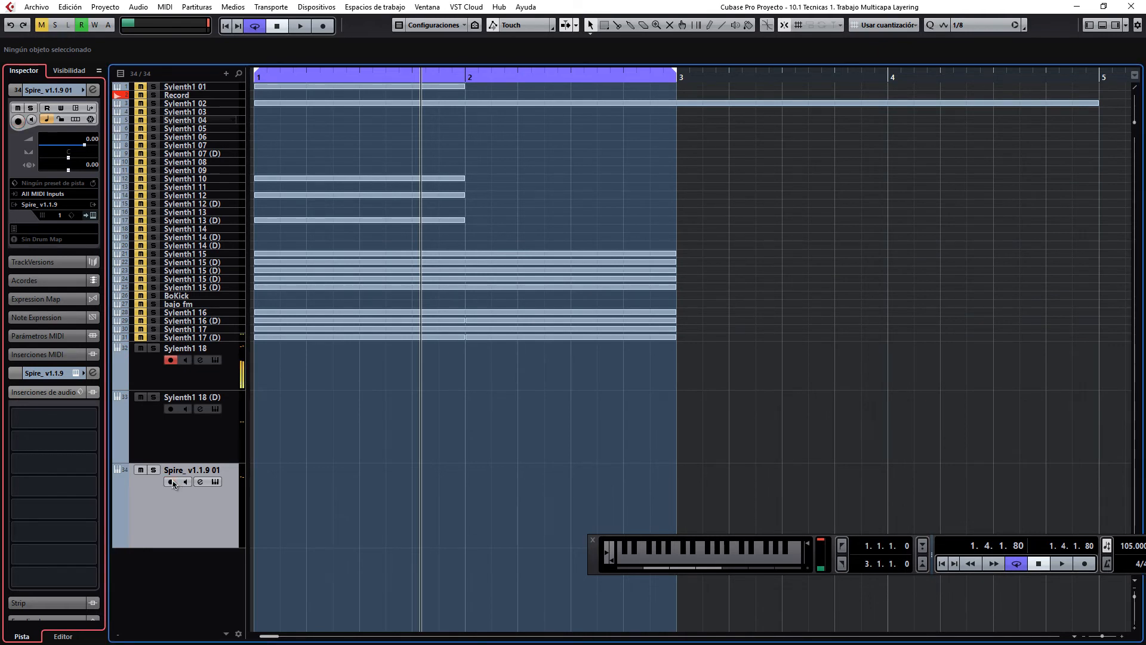
{"action": "left_click", "coordinate": [172, 482]}
{"action": "left_click", "coordinate": [172, 361]}
Step: Cut the low frequencies of the Spire track with band 1 of its channel equalizer and close the channel settings
{"action": "left_click", "coordinate": [92, 91]}
{"action": "left_click_drag", "start_coordinate": [196, 438], "coordinate": [332, 449]}
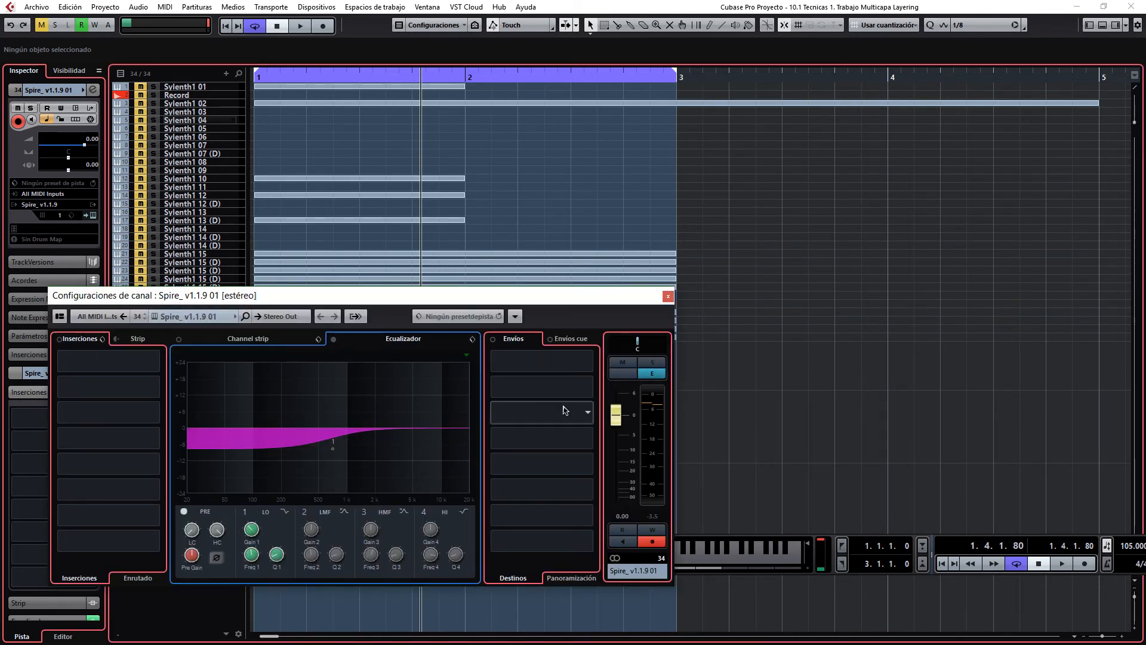
{"action": "left_click", "coordinate": [668, 297]}
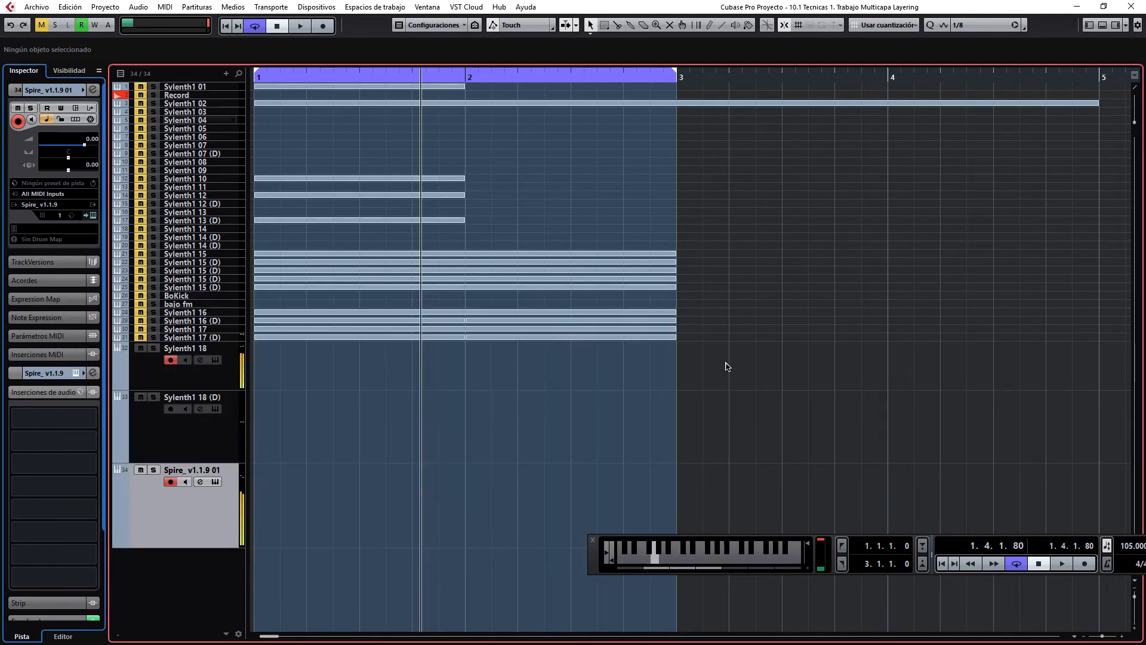
{"action": "left_click", "coordinate": [727, 366]}
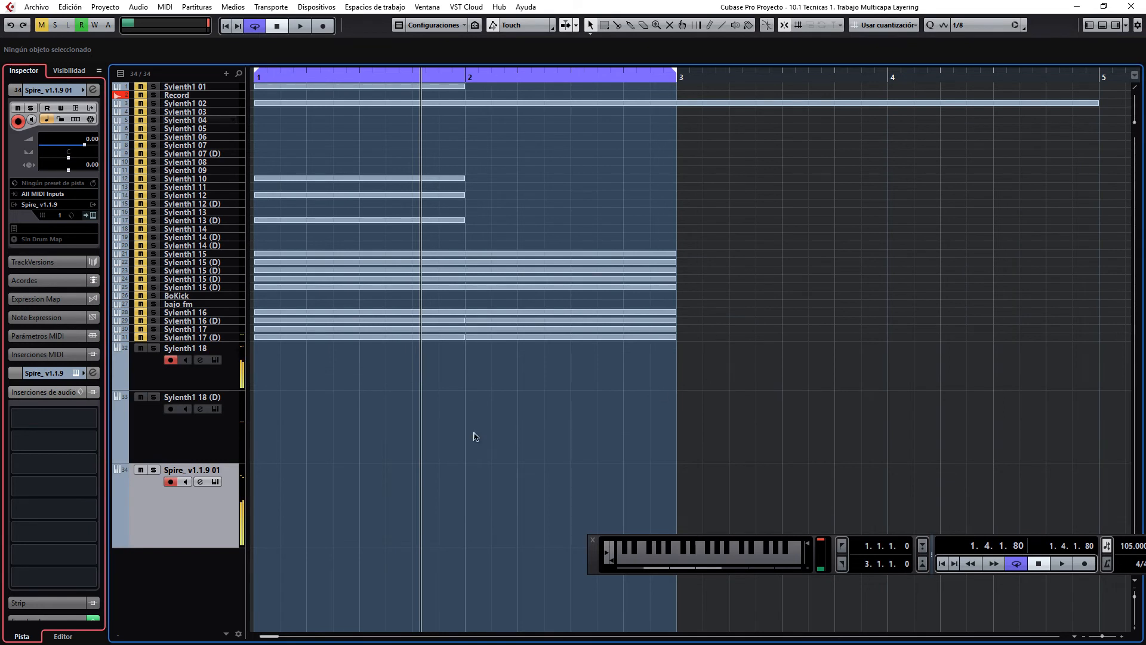
Step: Enable recording on the Sylenth1 18 (D) track and bring its Sylenth1 window into a workable position
{"action": "left_click", "coordinate": [172, 410]}
{"action": "left_click", "coordinate": [172, 423]}
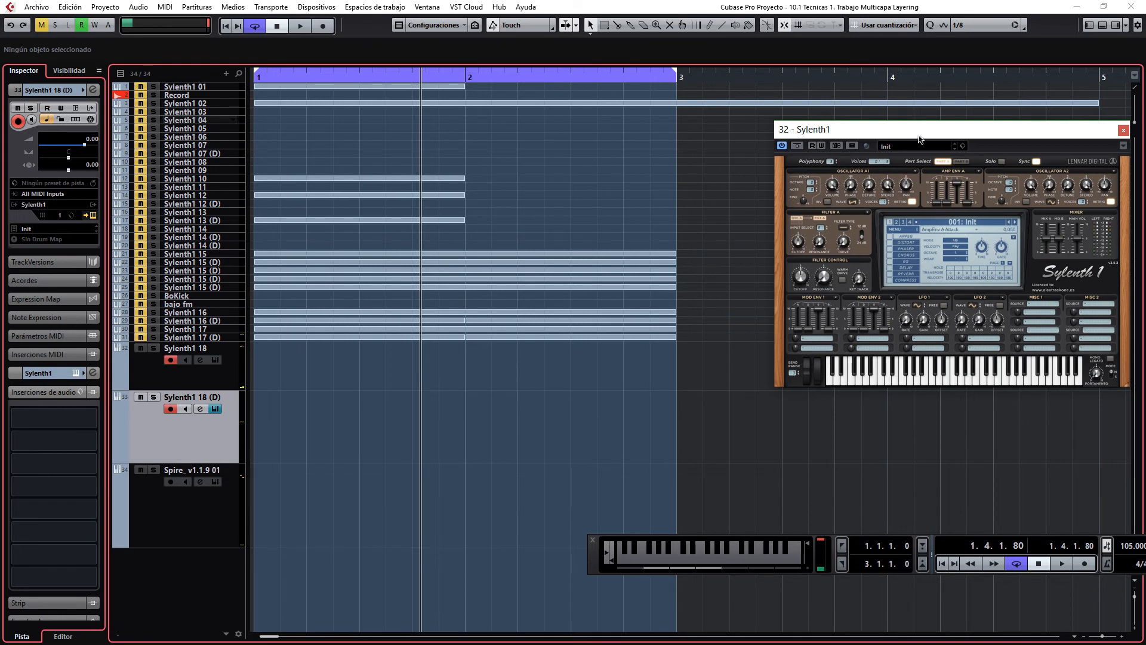
{"action": "left_click_drag", "start_coordinate": [917, 135], "coordinate": [811, 135]}
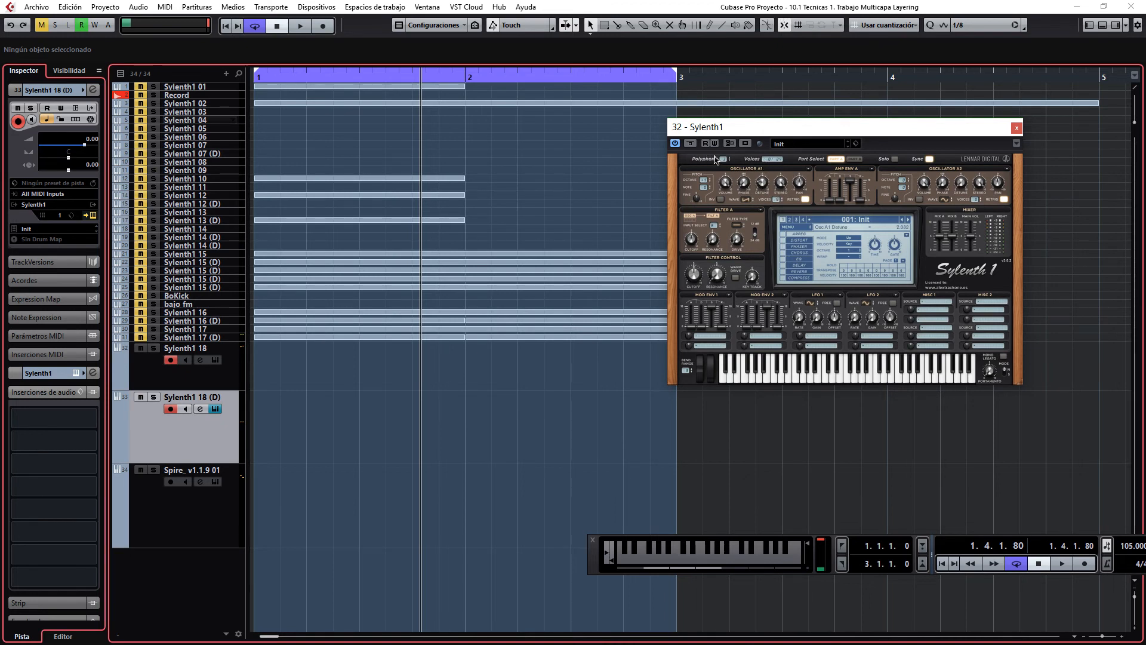
Step: Adjust oscillator A1's detune, retrigger and note settings in the Sylenth1 18 (D) instance, with Sylenth1 18 disarmed to isolate the sound
{"action": "left_click_drag", "start_coordinate": [762, 181], "coordinate": [762, 160]}
{"action": "left_click", "coordinate": [806, 200]}
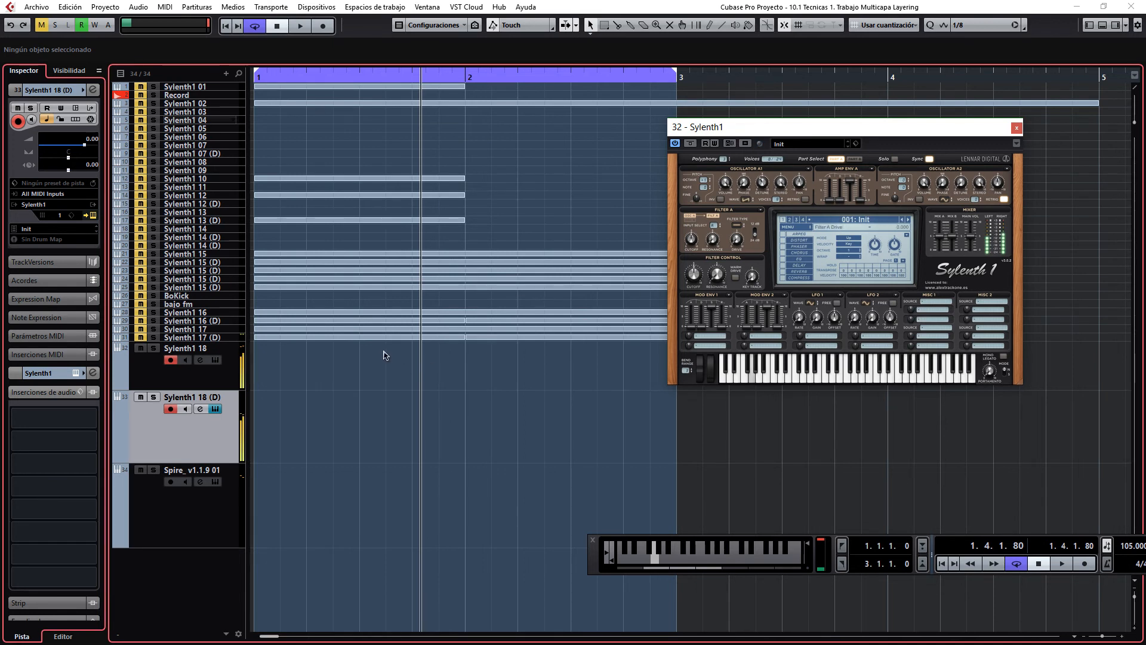
{"action": "left_click", "coordinate": [171, 360]}
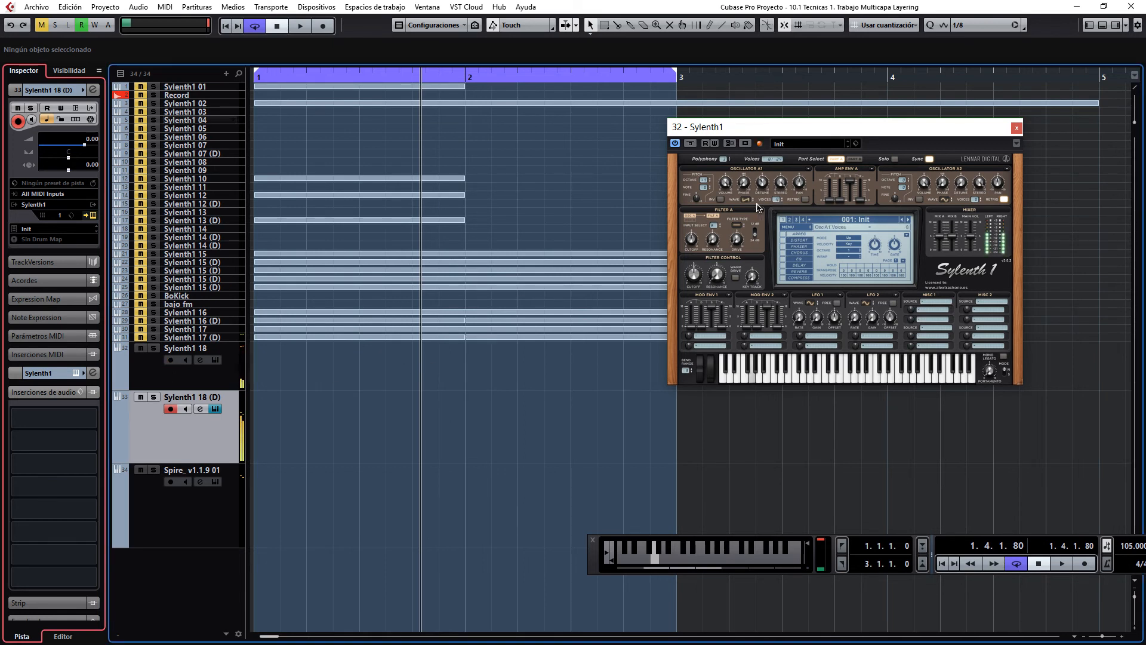
{"action": "left_click", "coordinate": [709, 179]}
{"action": "left_click_drag", "start_coordinate": [706, 183], "coordinate": [708, 175]}
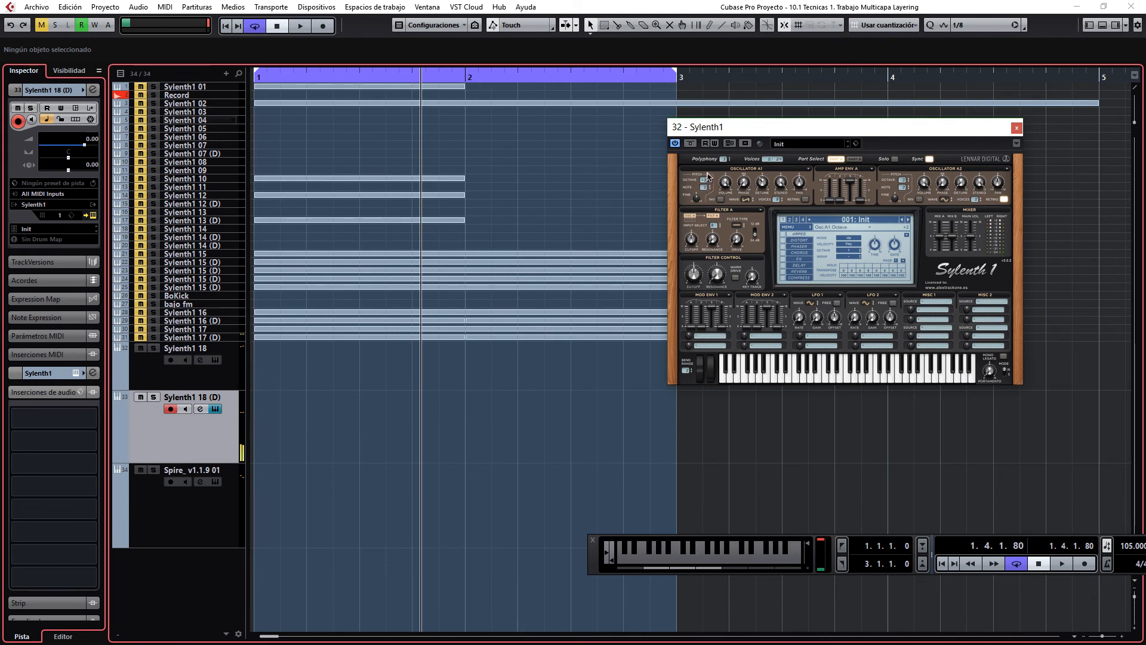
Step: Enable recording on Sylenth1 18 and Spire again and lengthen the Amp Env A release in the Sylenth1 18 (D) instance
{"action": "left_click", "coordinate": [170, 360]}
{"action": "left_click", "coordinate": [171, 482]}
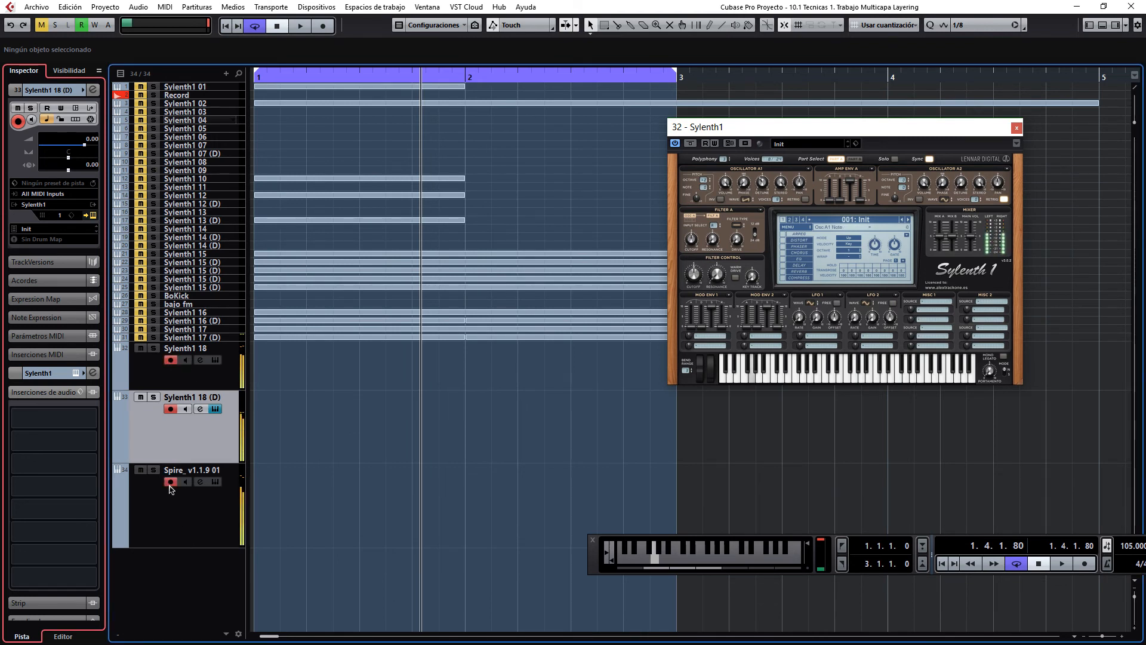
{"action": "left_click", "coordinate": [860, 196]}
{"action": "left_click_drag", "start_coordinate": [859, 191], "coordinate": [861, 168]}
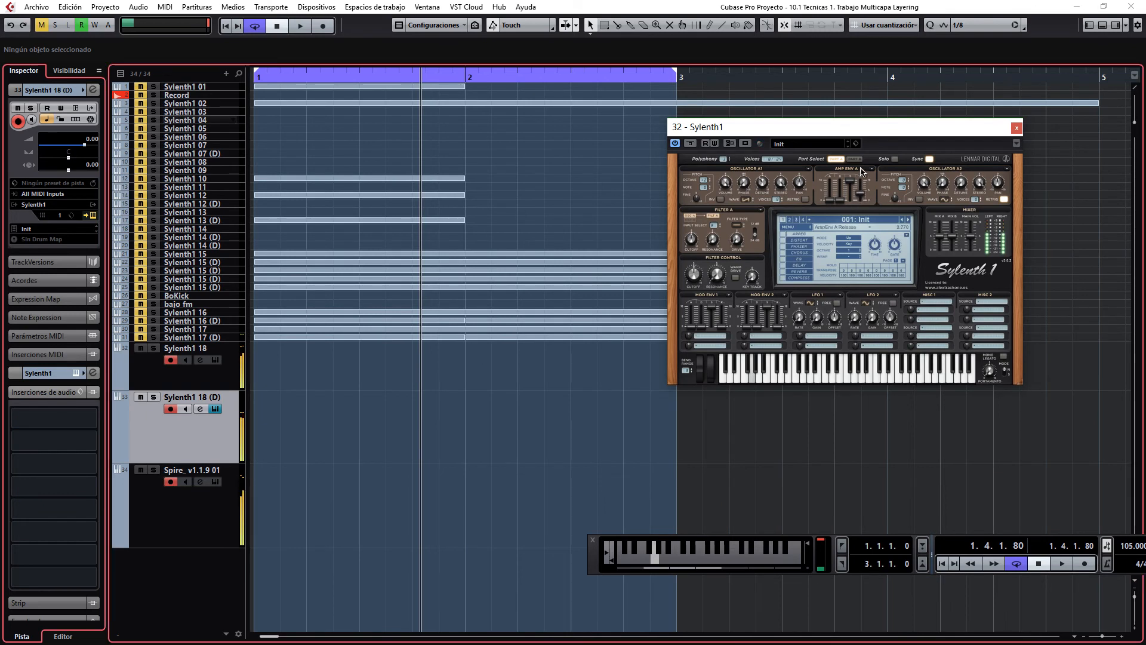
Step: Enable the delay effect in the Sylenth1 18 (D) instance and open its reverb settings
{"action": "left_click", "coordinate": [784, 265]}
{"action": "left_click", "coordinate": [803, 269]}
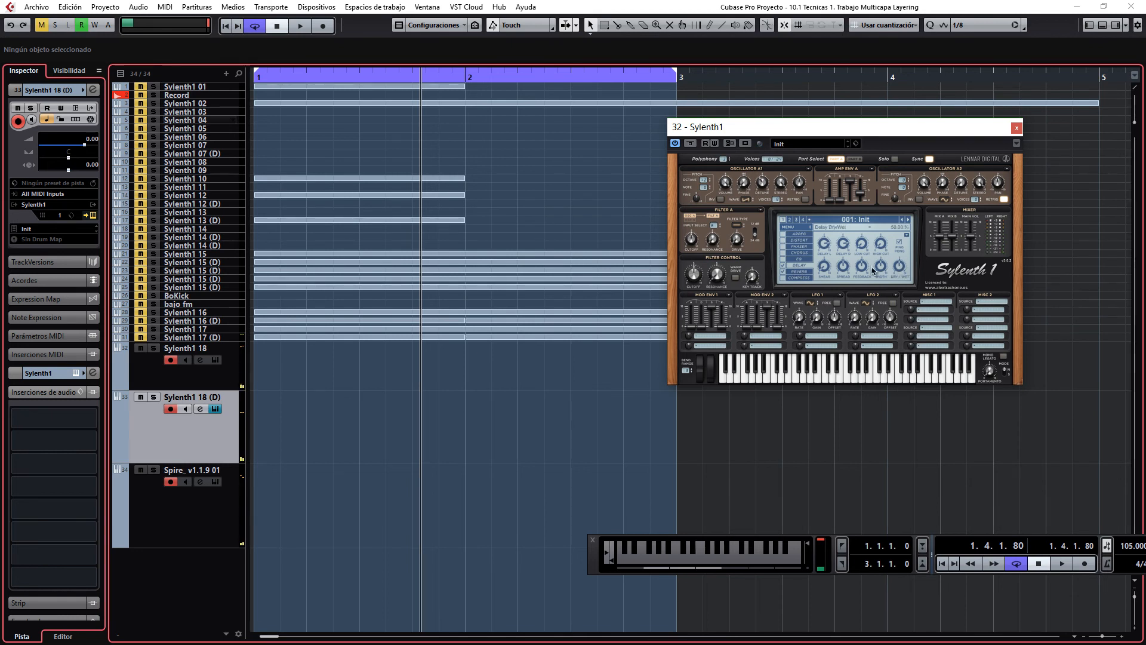
{"action": "left_click", "coordinate": [807, 271]}
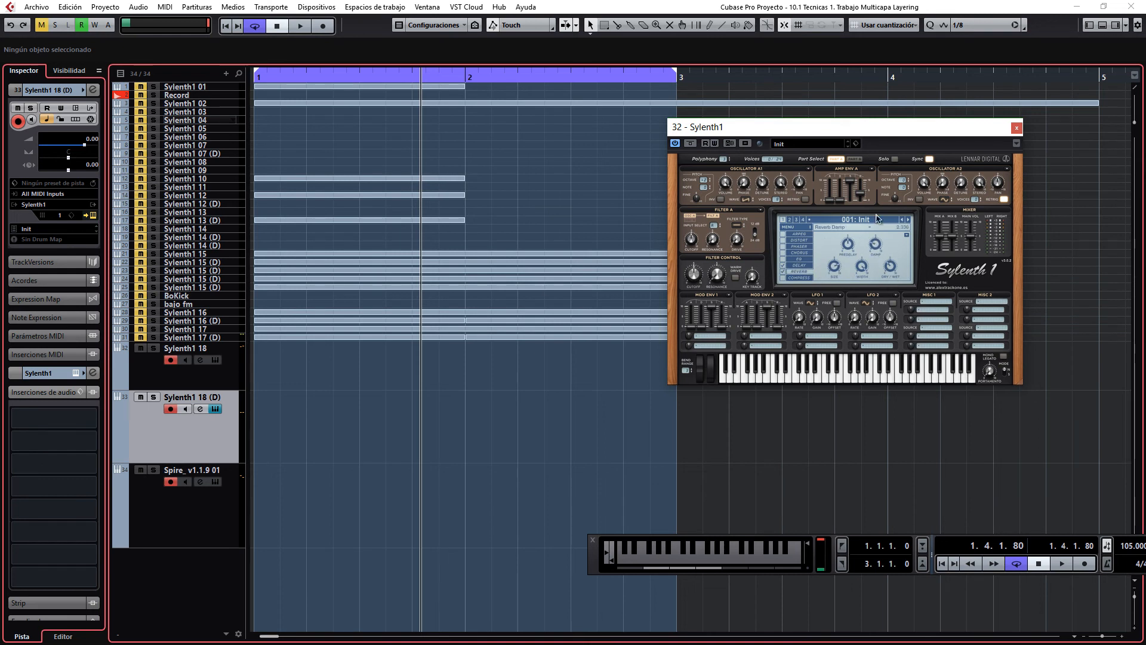